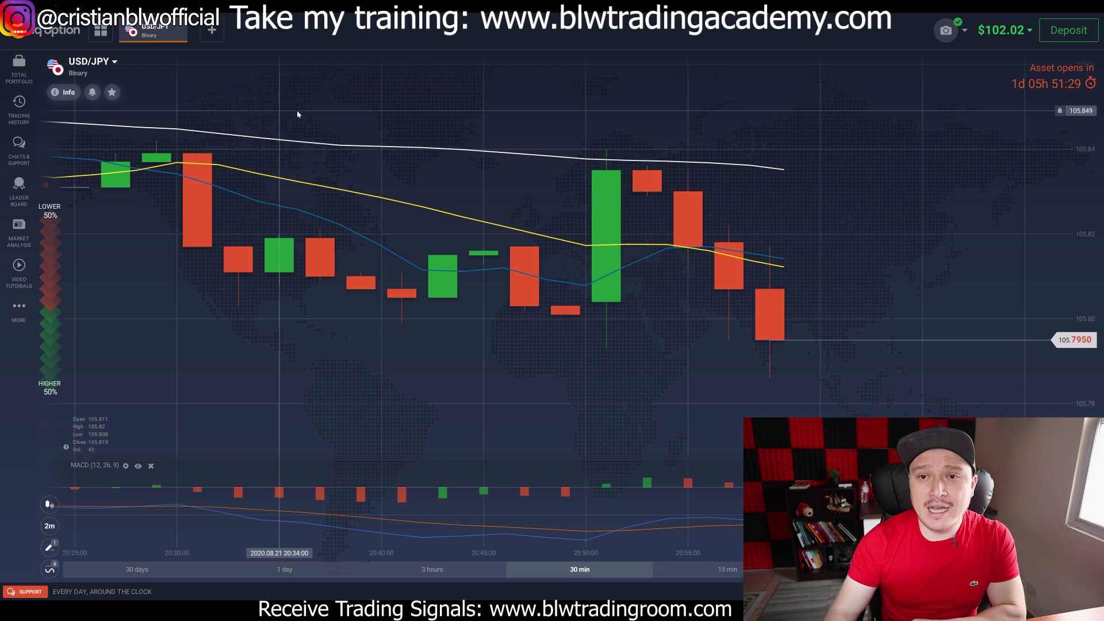
Check the real and practice account balances
left_click(1012, 29)
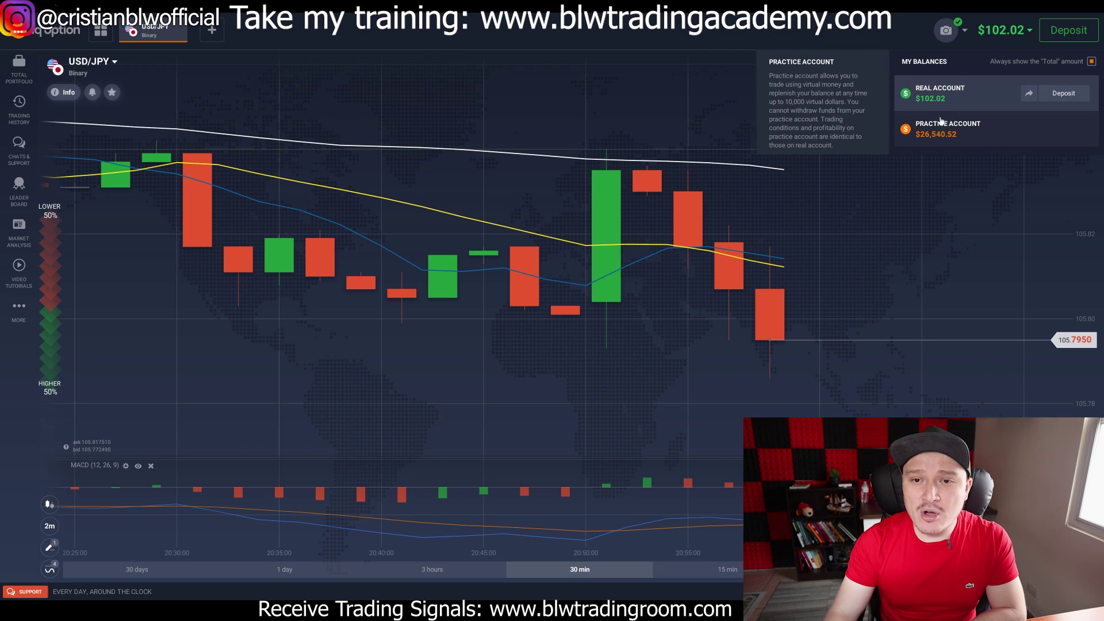
left_click(521, 118)
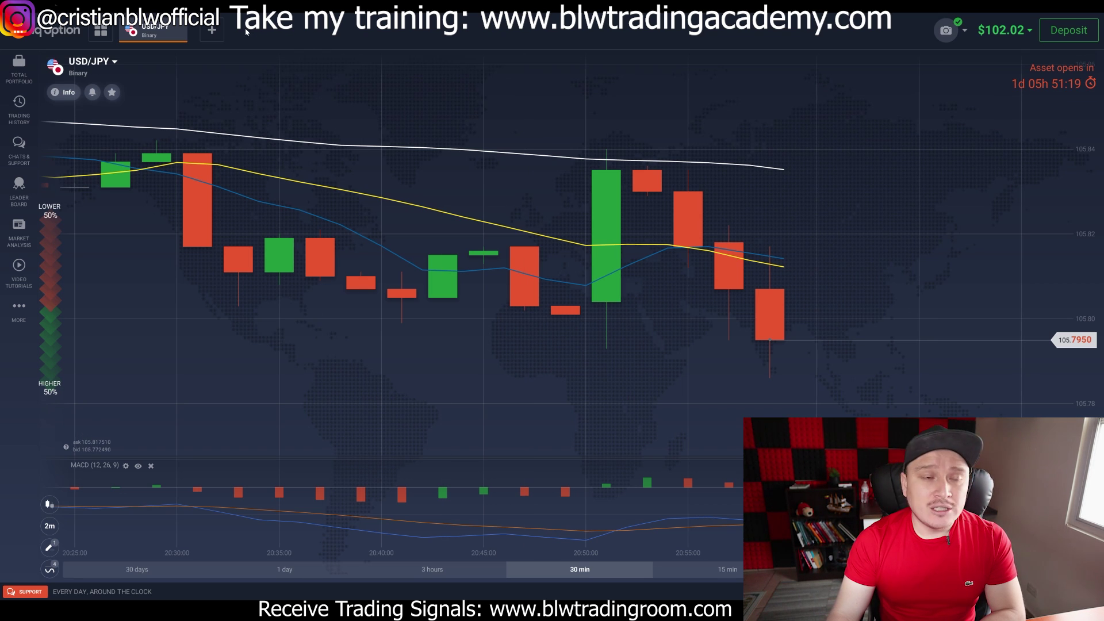
Open the USD/CHF (OTC) binary options chart and close the USD/JPY chart
left_click(218, 28)
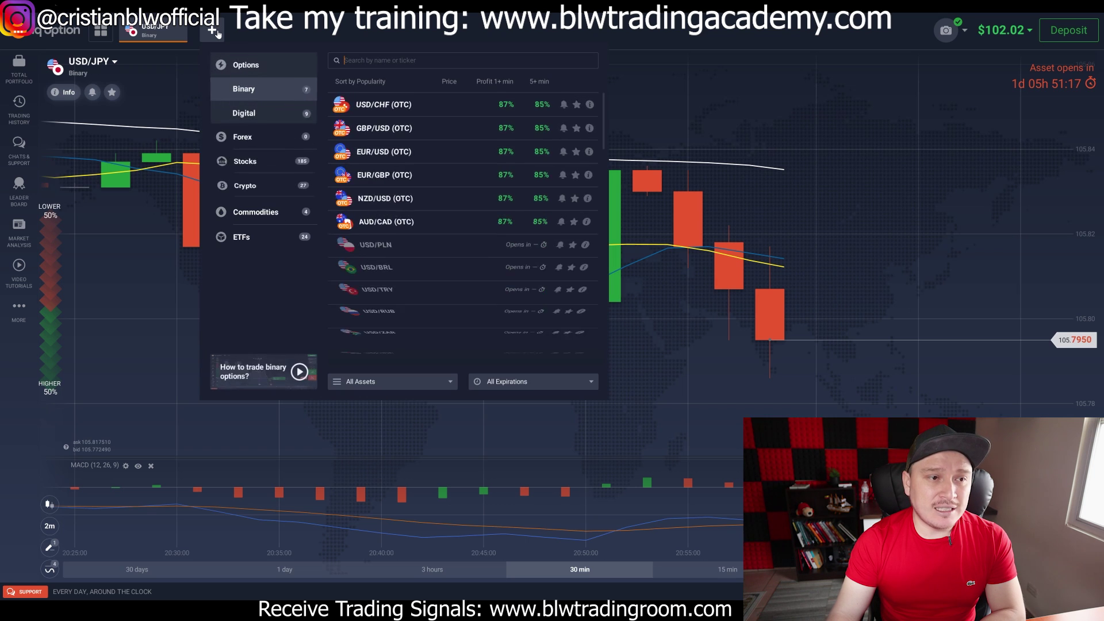
left_click(392, 104)
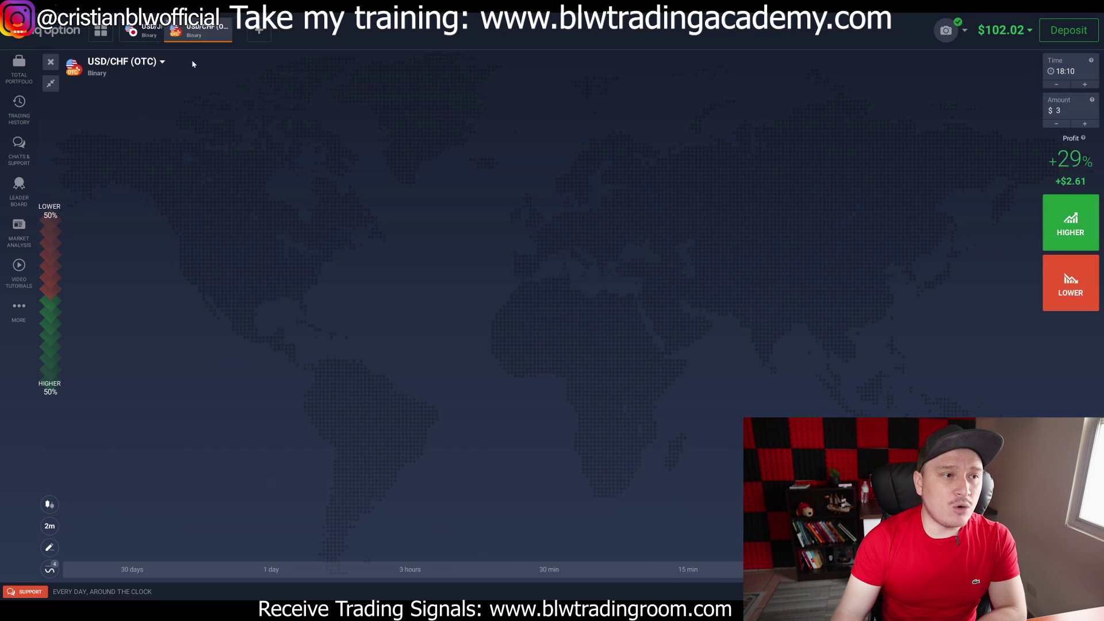
left_click(180, 26)
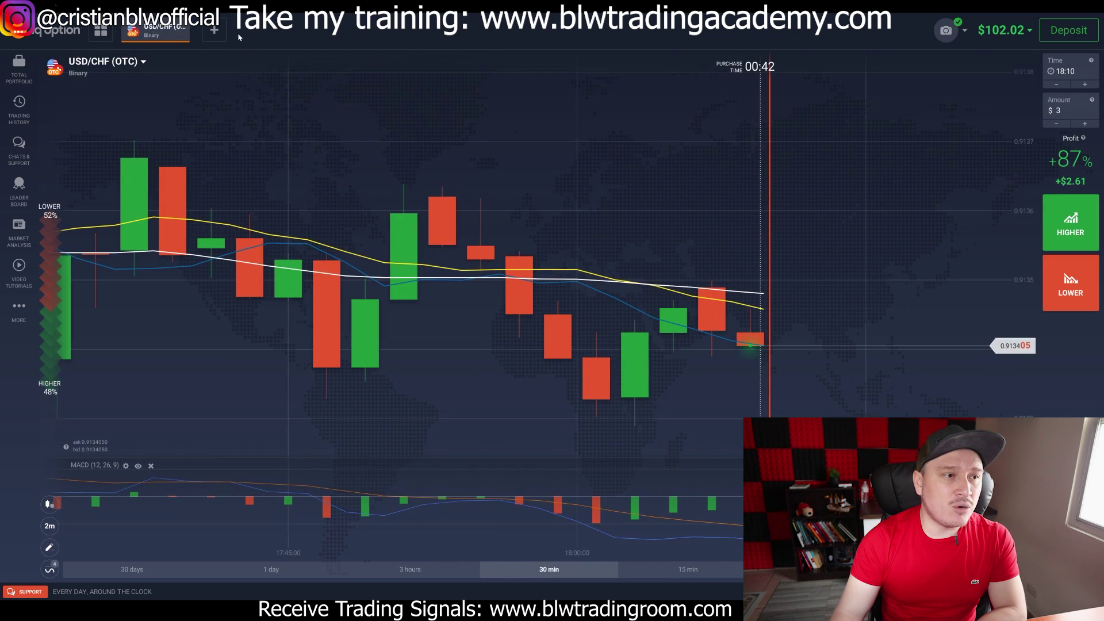
Open additional binary options charts for GBP/USD, EUR/USD, EUR/GBP, NZD/USD and AUD/CAD, all OTC
left_click(212, 30)
left_click(384, 128)
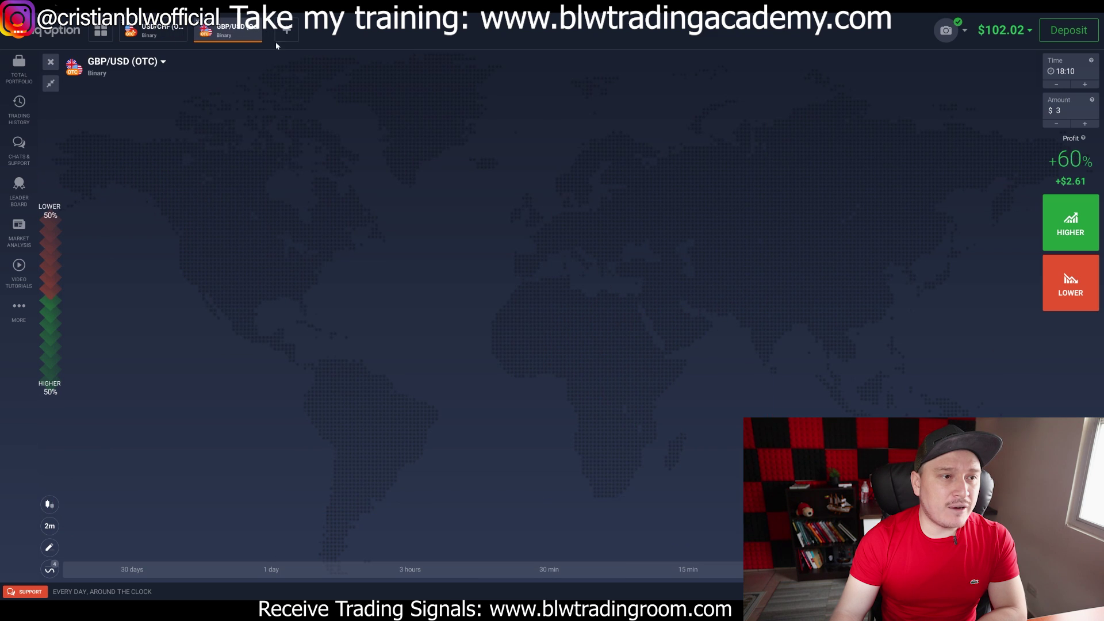
left_click(286, 30)
left_click(441, 151)
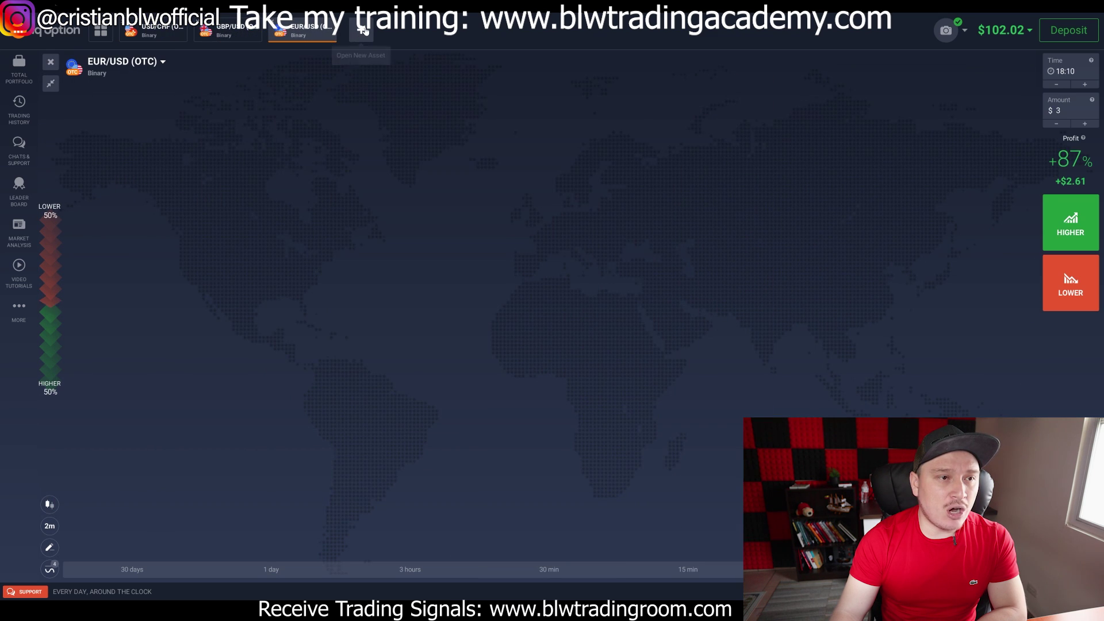
left_click(361, 30)
left_click(517, 176)
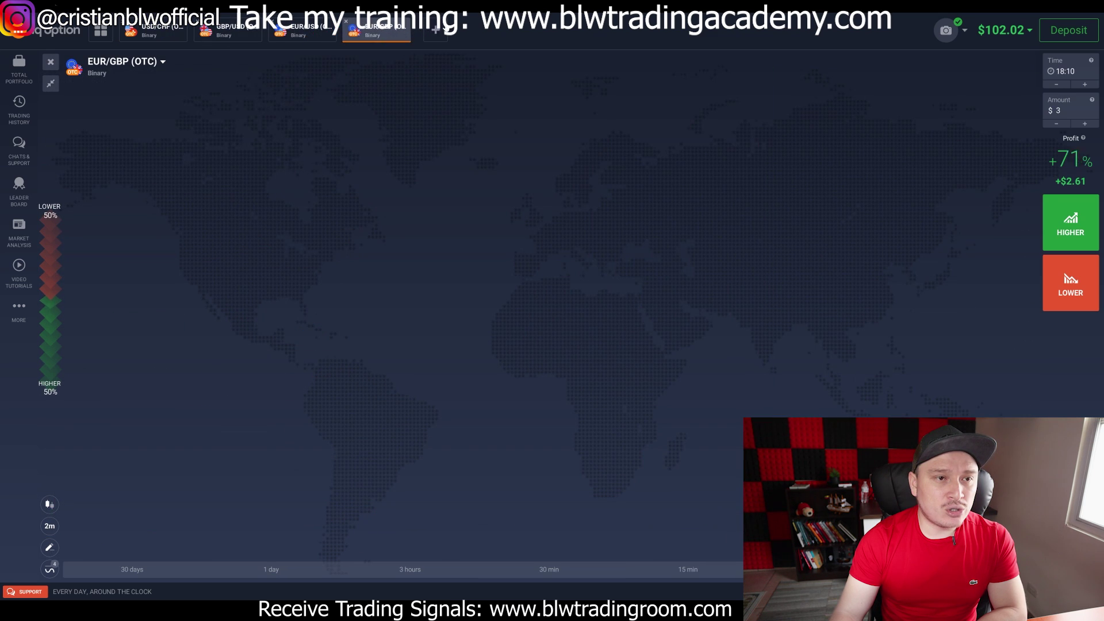
left_click(436, 30)
left_click(575, 198)
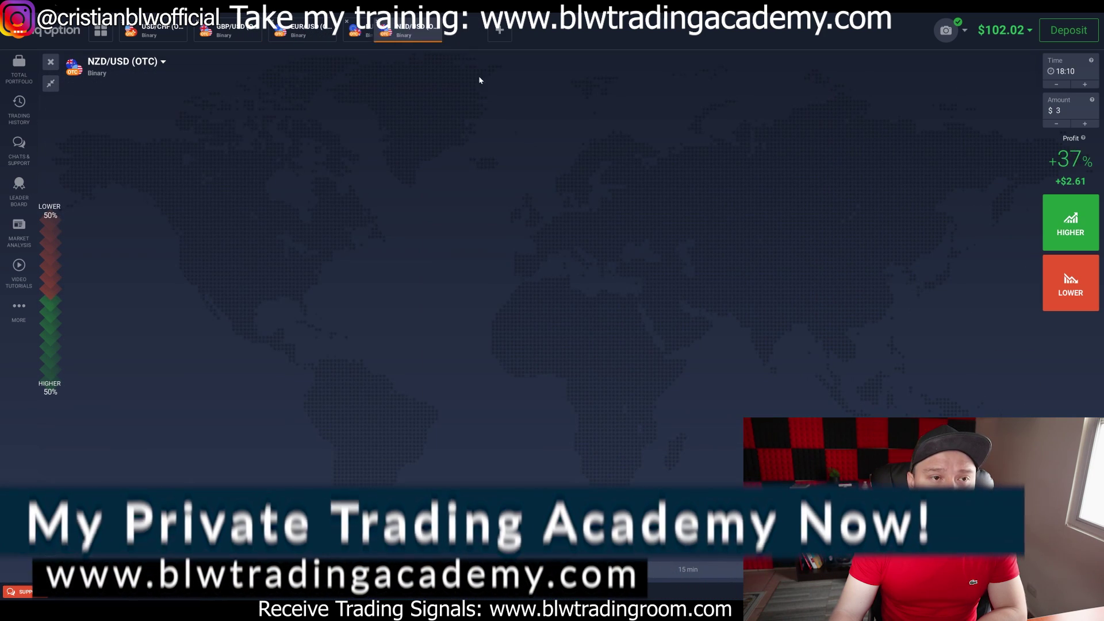
left_click(510, 30)
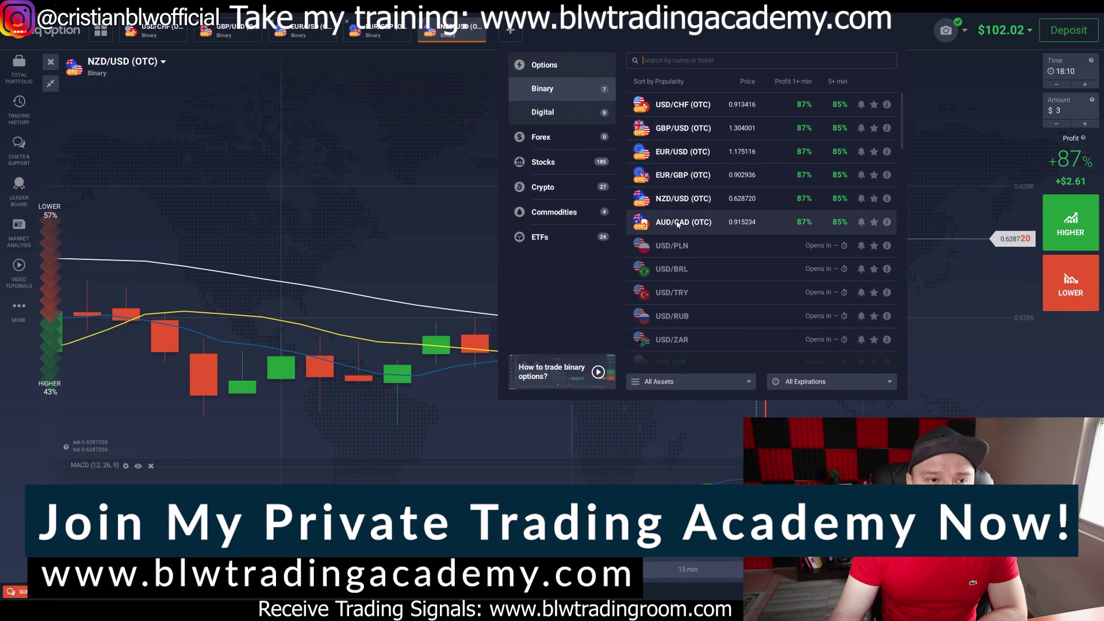
left_click(661, 221)
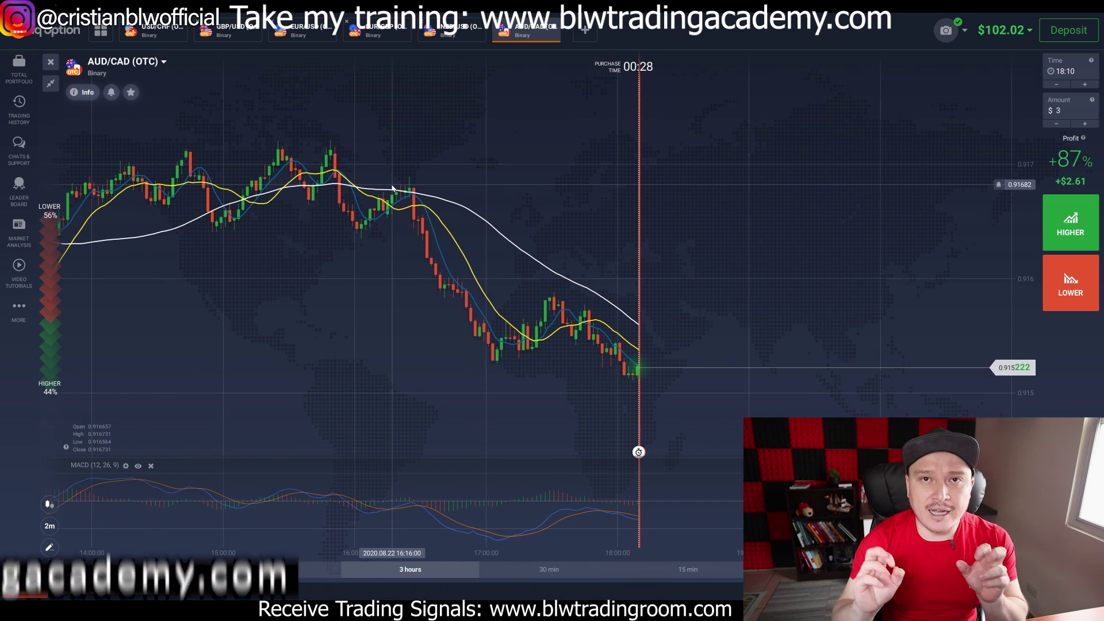
Review the price trends on the NZD/USD, EUR/GBP, EUR/USD, GBP/USD and USD/CHF OTC charts
left_click(452, 32)
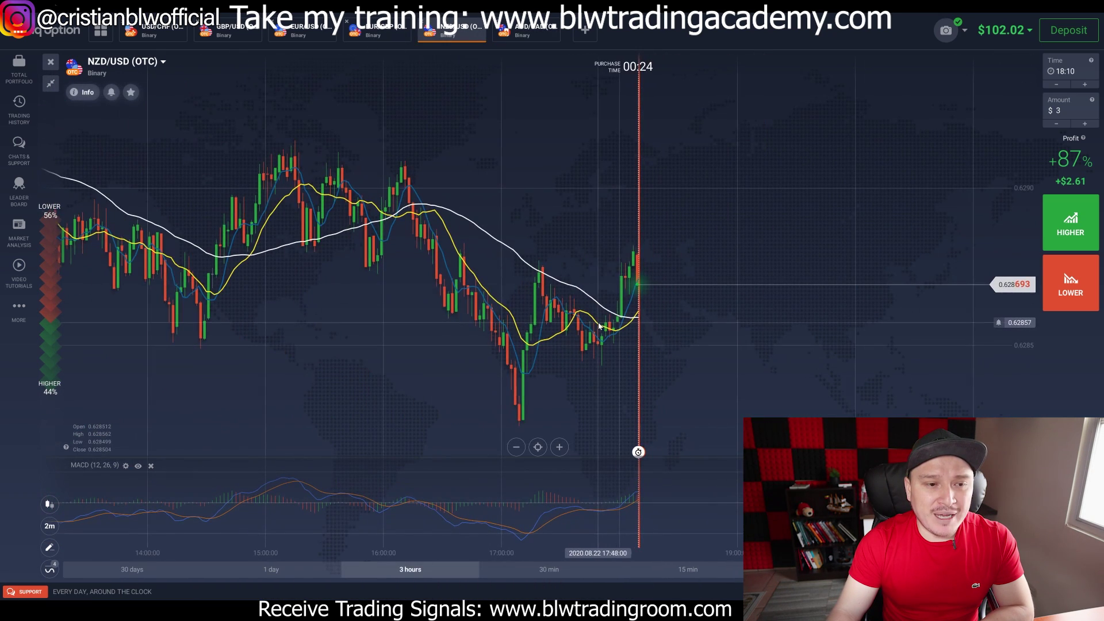
left_click(380, 33)
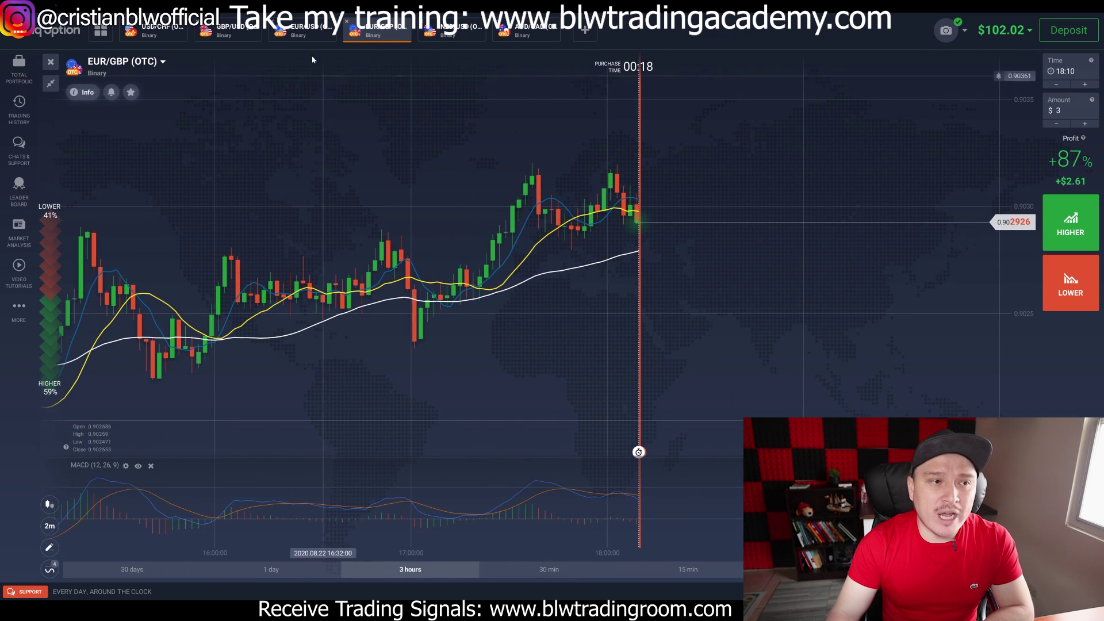
left_click(310, 33)
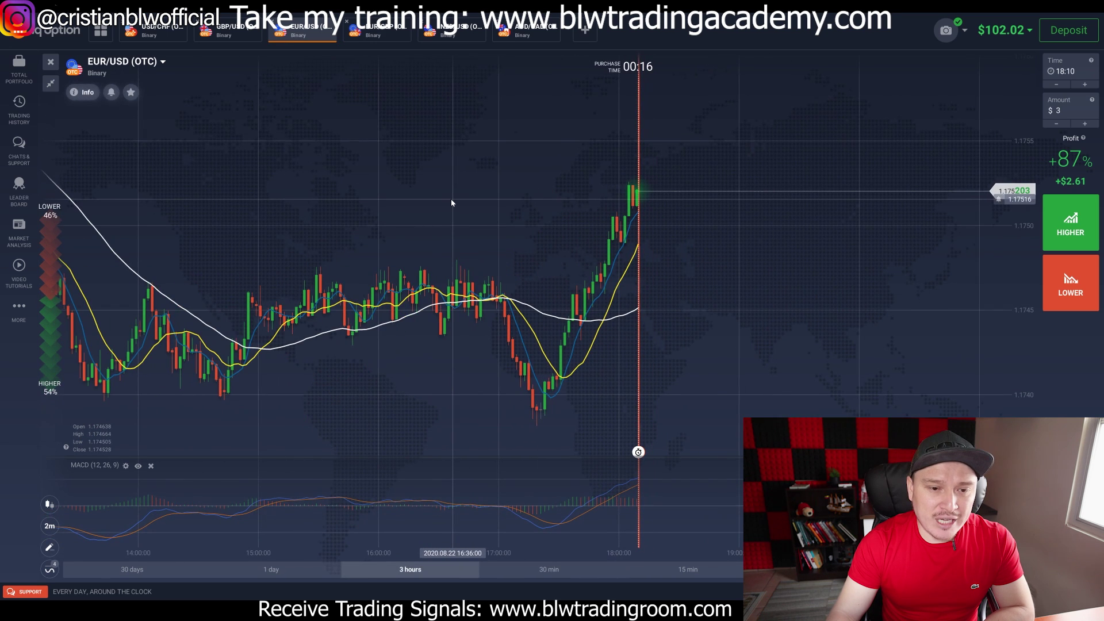
left_click(227, 32)
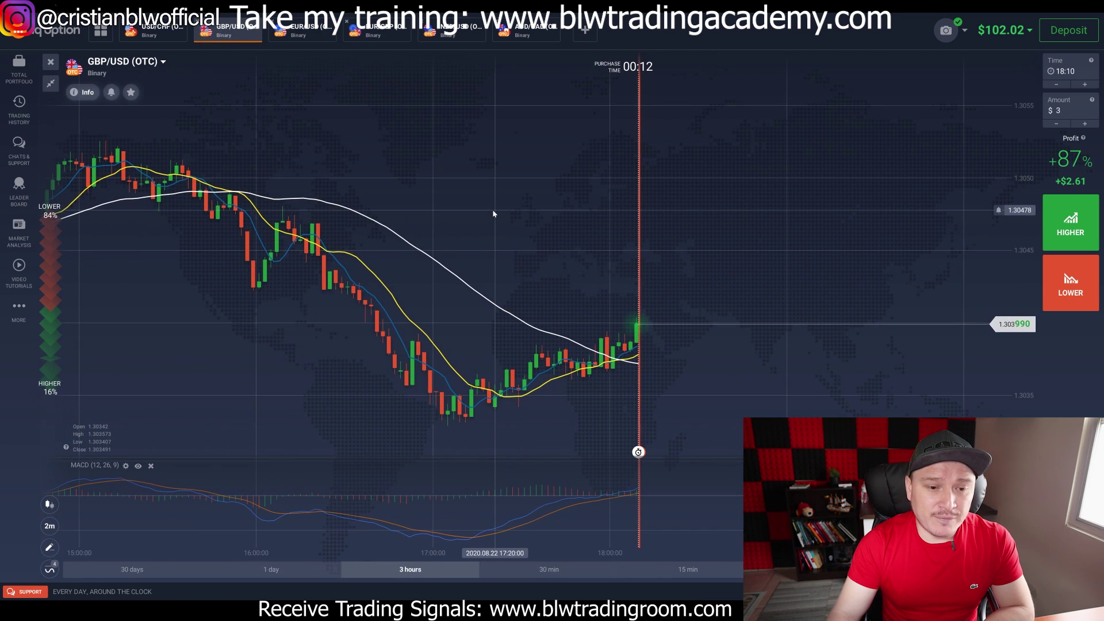
left_click(152, 32)
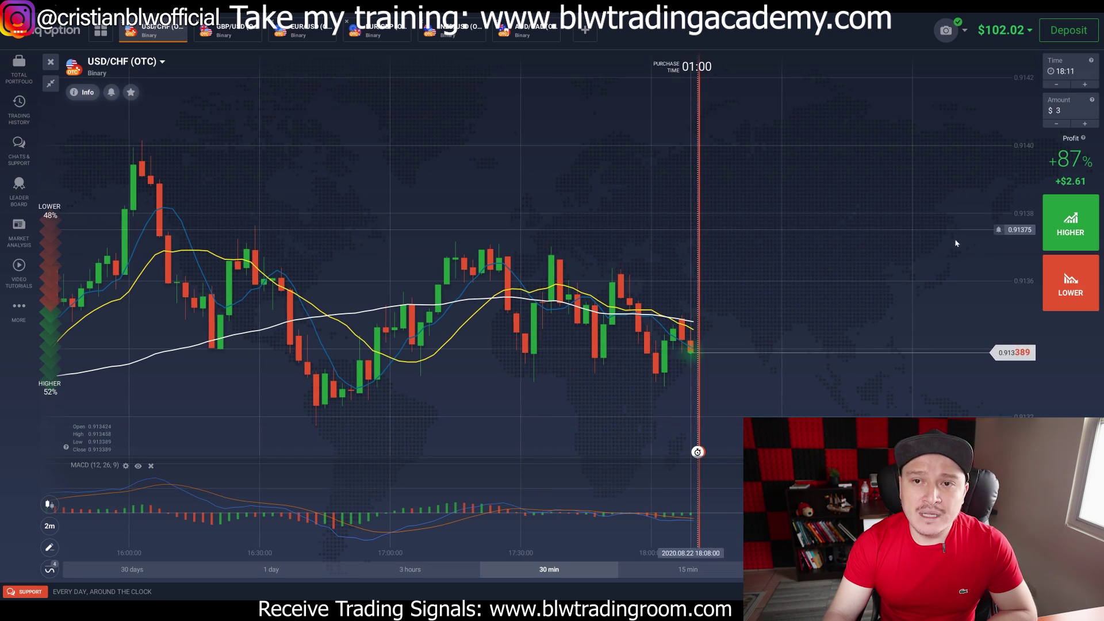
Switch trading from the real account to the practice account
left_click(1004, 30)
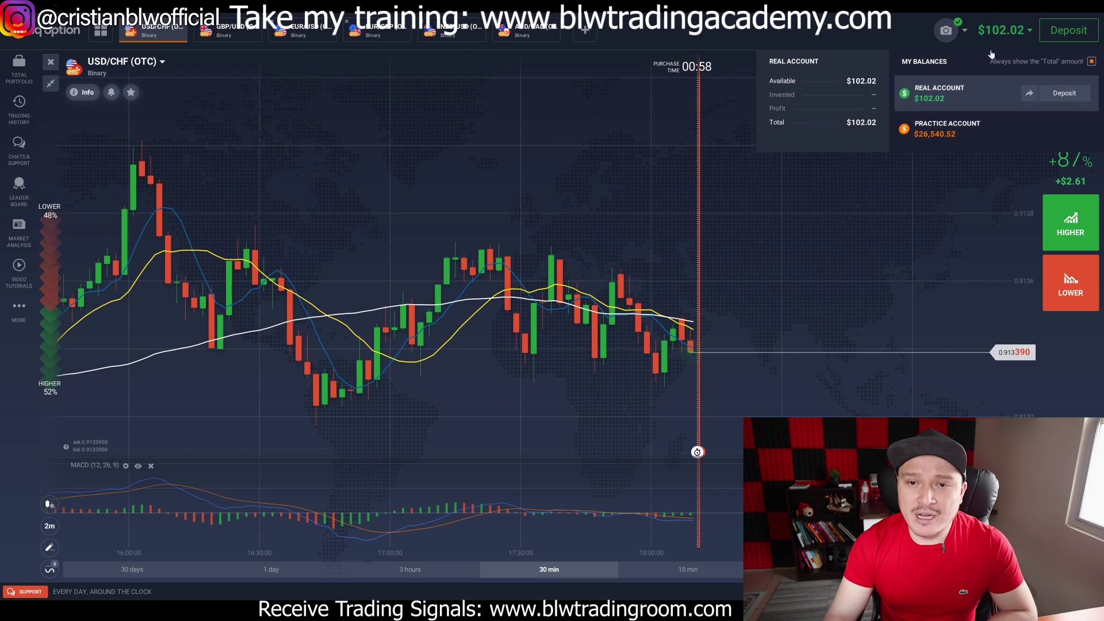
left_click(949, 126)
left_click(574, 363)
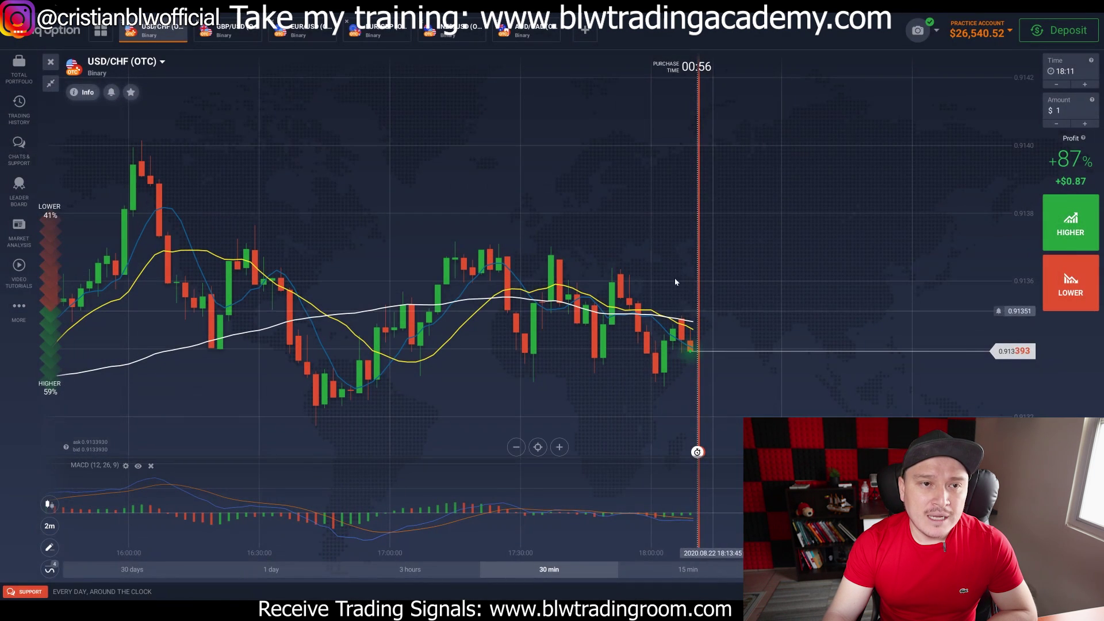
Compare the candles and moving averages across all six open OTC pairs to look for a trade setup
left_click(522, 39)
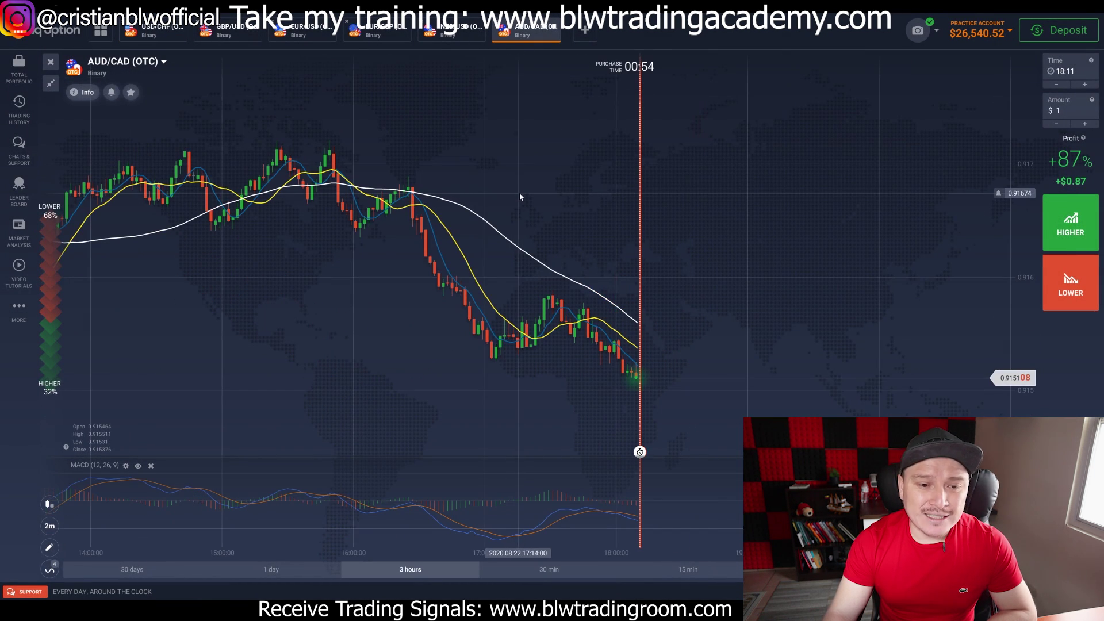
left_click(454, 34)
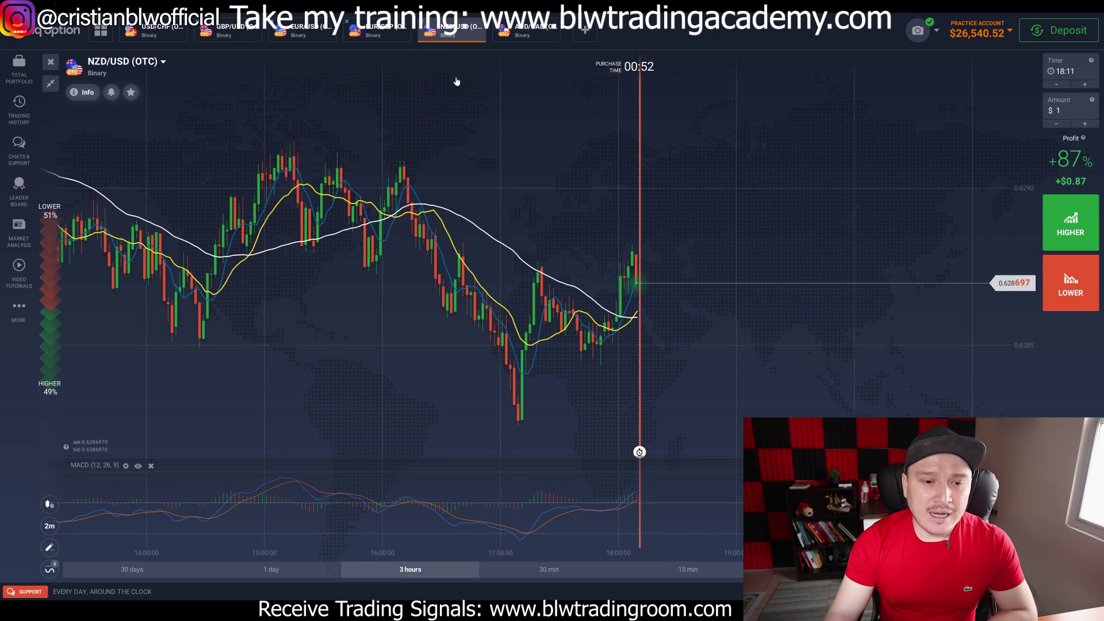
left_click(371, 34)
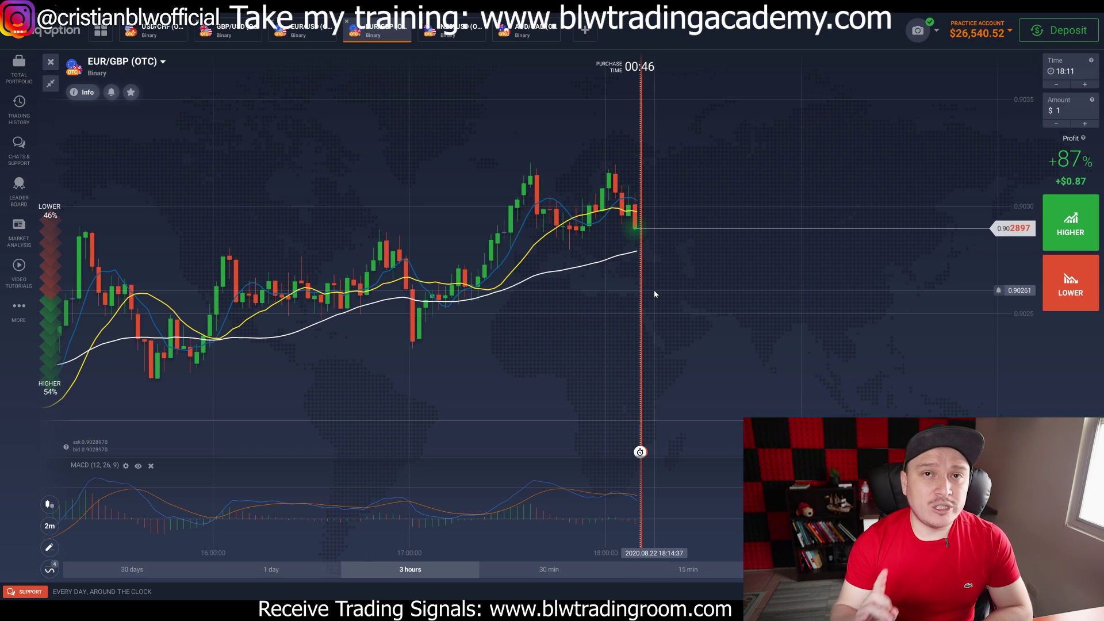
left_click(289, 29)
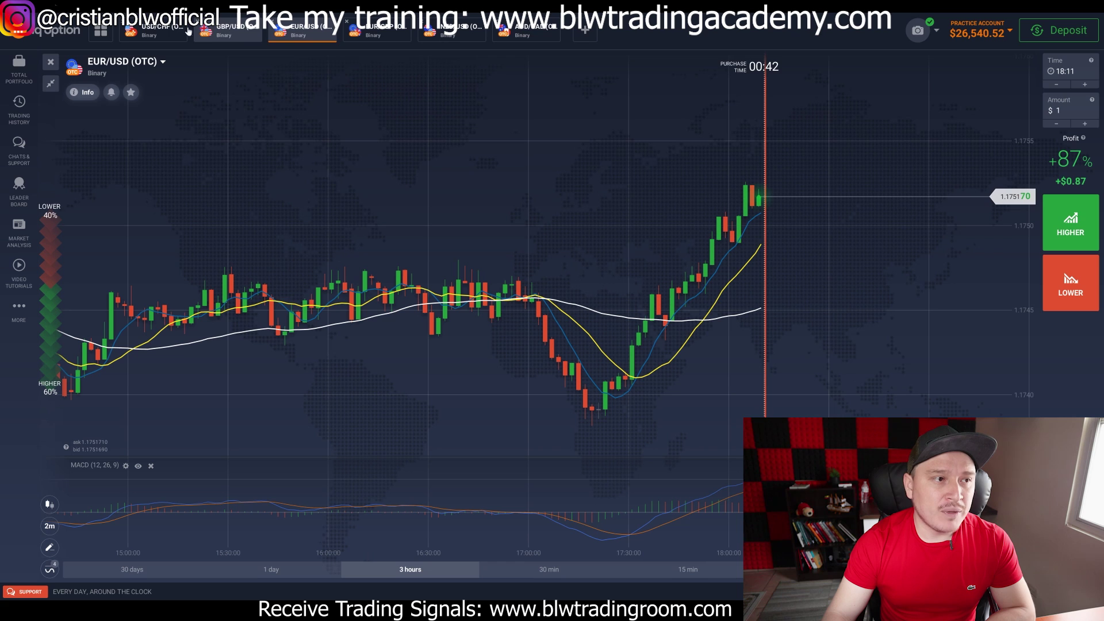
left_click(154, 30)
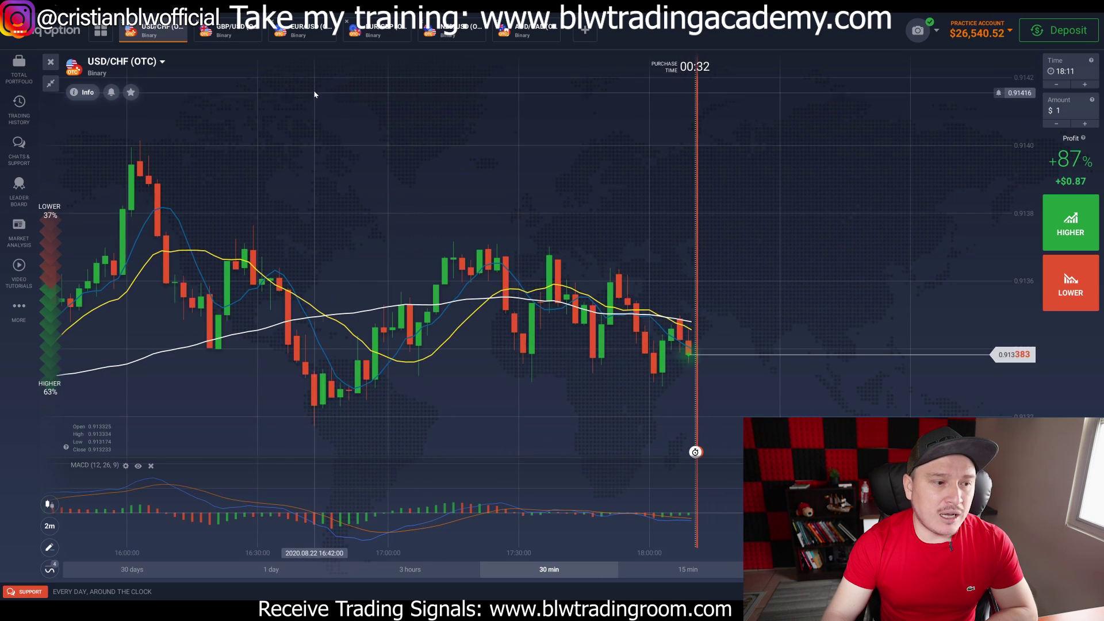
left_click(226, 32)
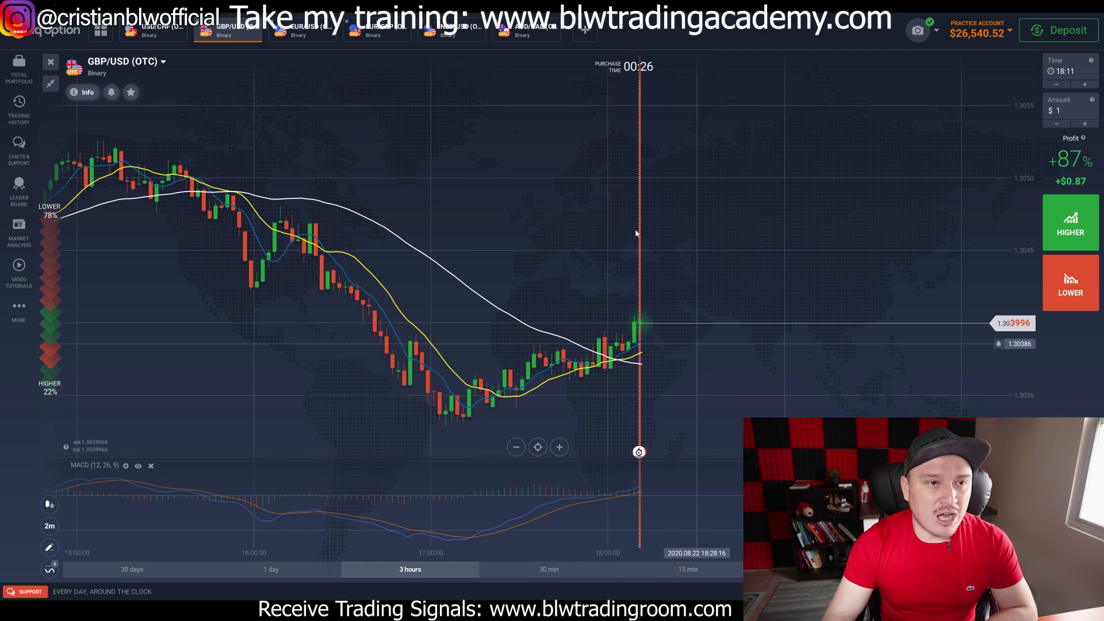
left_click(302, 31)
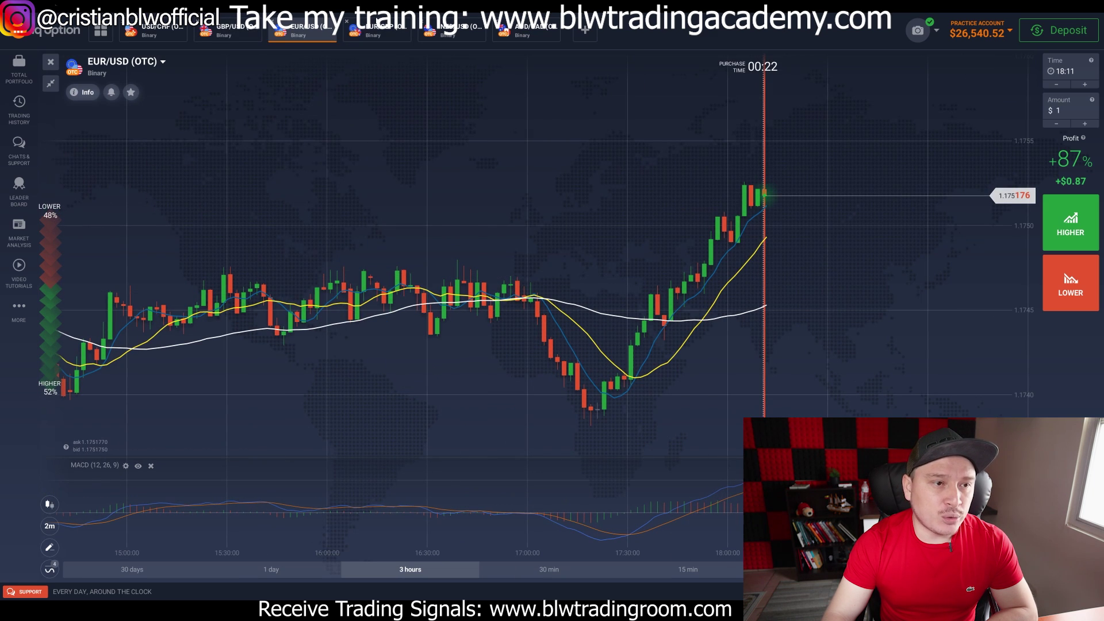
left_click(376, 32)
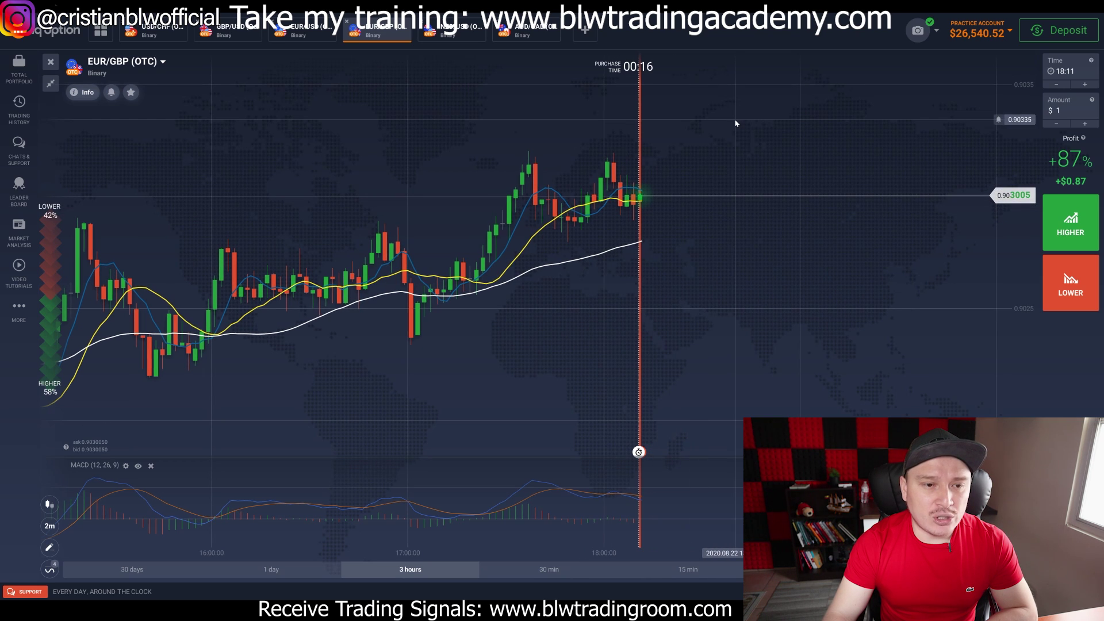
left_click(451, 30)
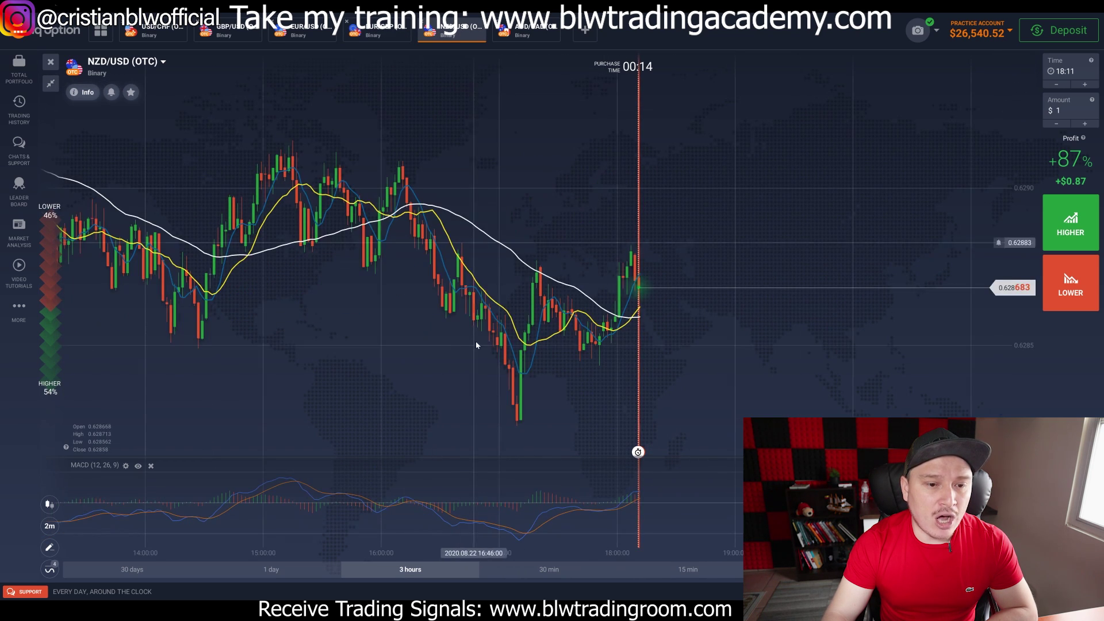
left_click(524, 30)
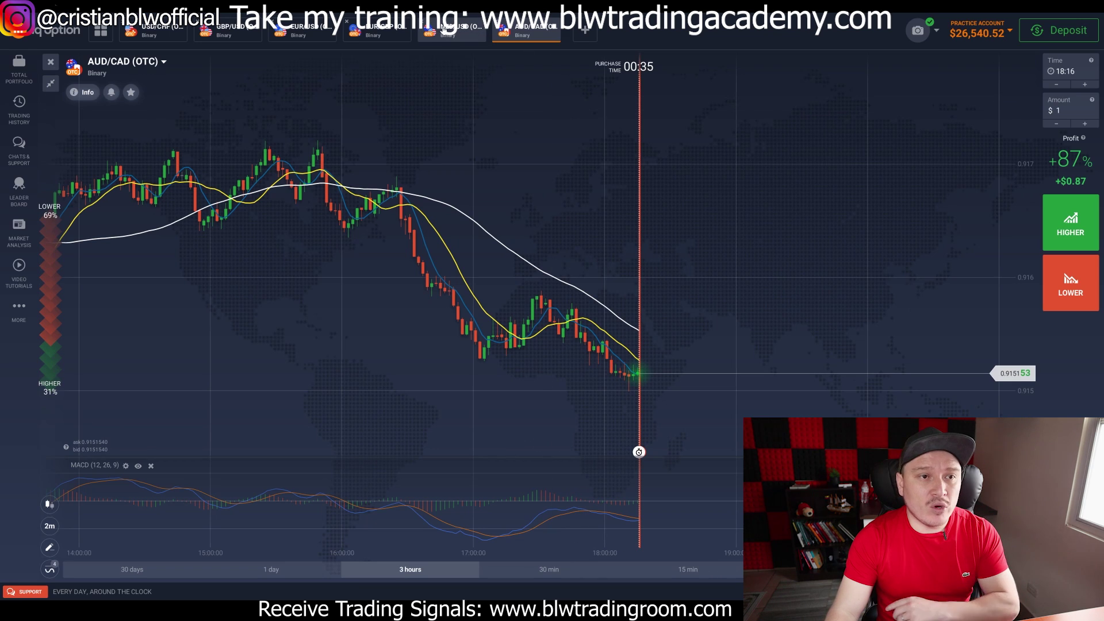
left_click(446, 30)
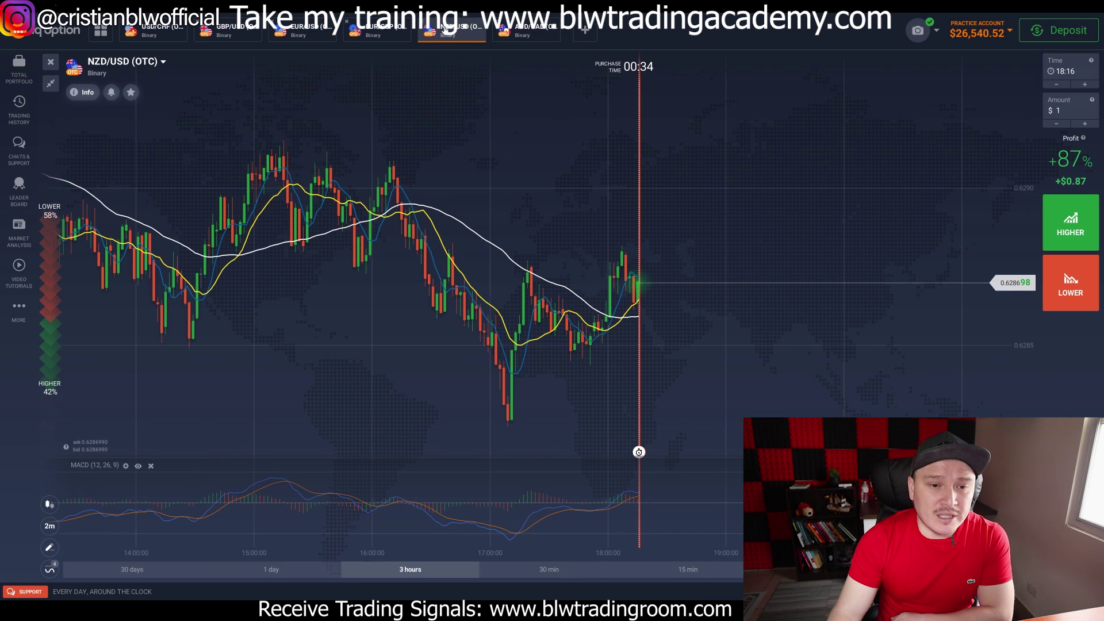
Set the trade amount to $2,000 on the EUR/GBP (OTC) chart and examine its recent candles
left_click(384, 32)
scroll(648, 239, "up", 3)
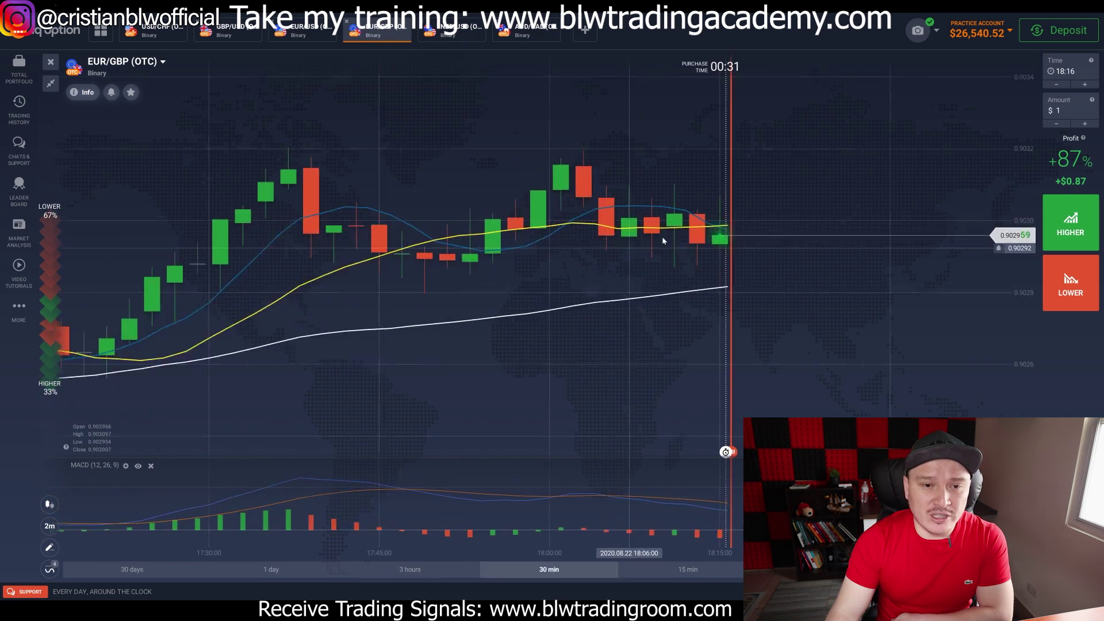
left_click(1073, 112)
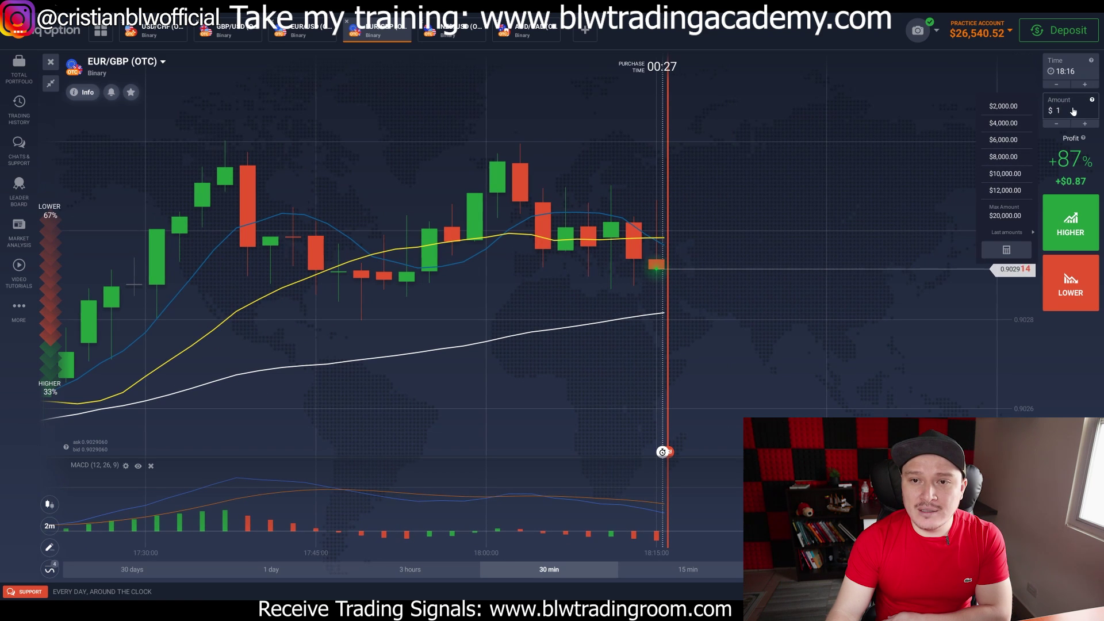
left_click(1012, 107)
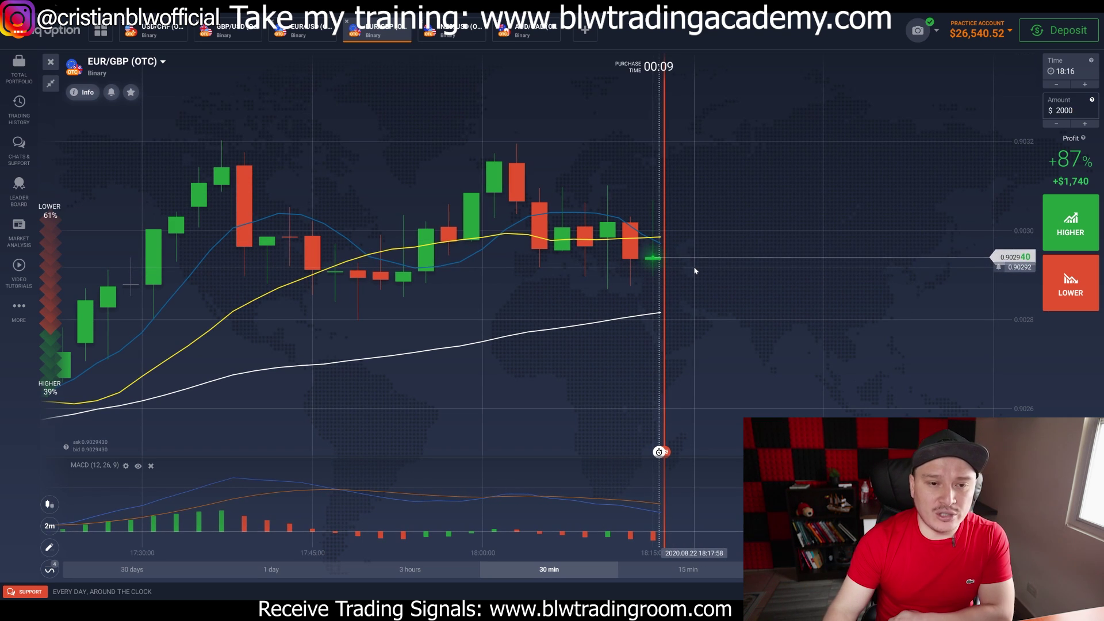
scroll(627, 311, "down", 5)
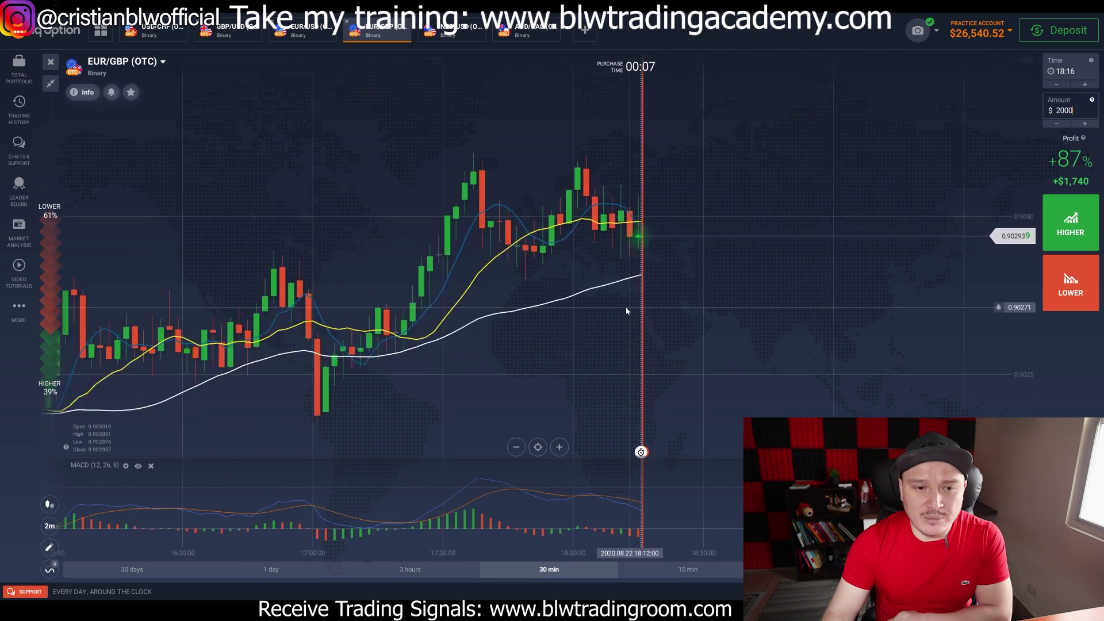
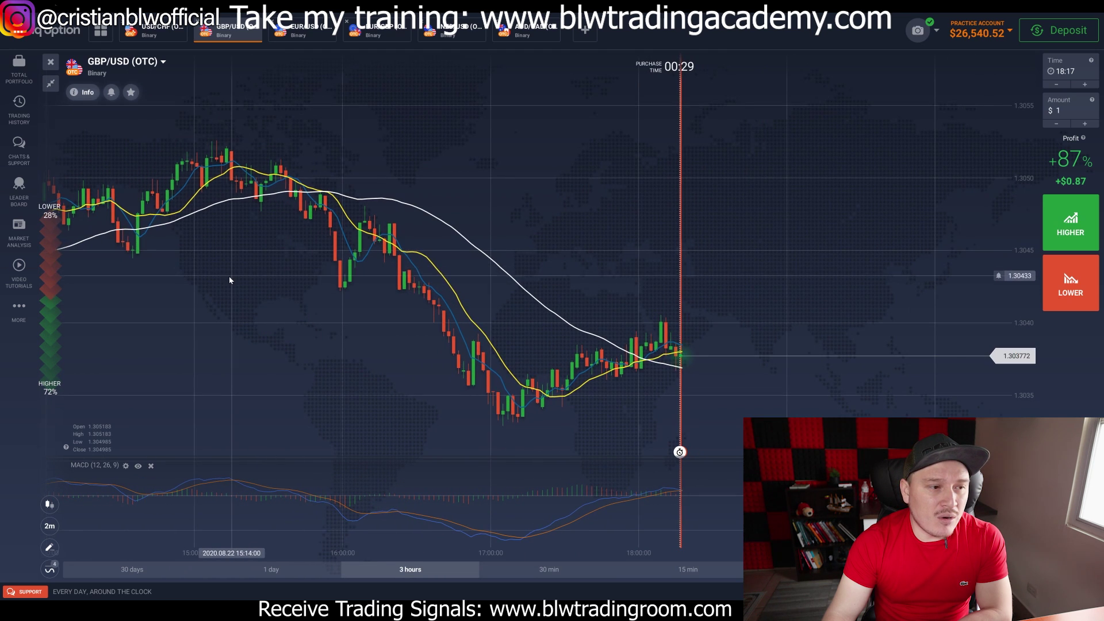
Examine the GBP/USD (OTC) candles over wider and closer ranges and set that chart's trade amount to $2,000
scroll(229, 276, "down", 2)
left_click_drag(290, 314, 406, 307)
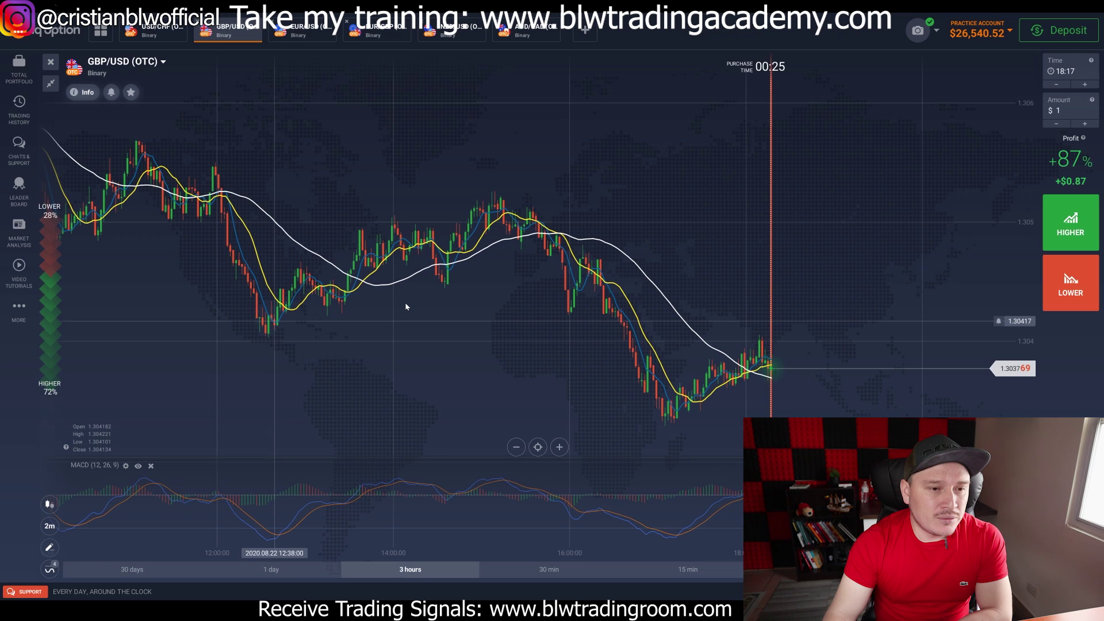
scroll(406, 307, "up", 5)
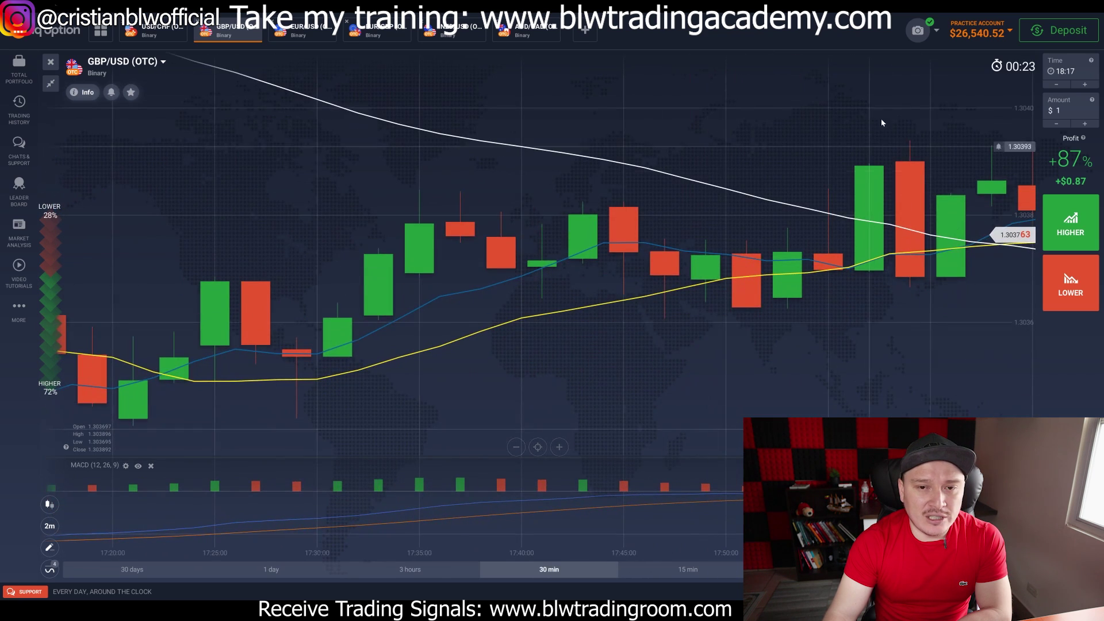
scroll(473, 209, "down", 4)
left_click(1075, 118)
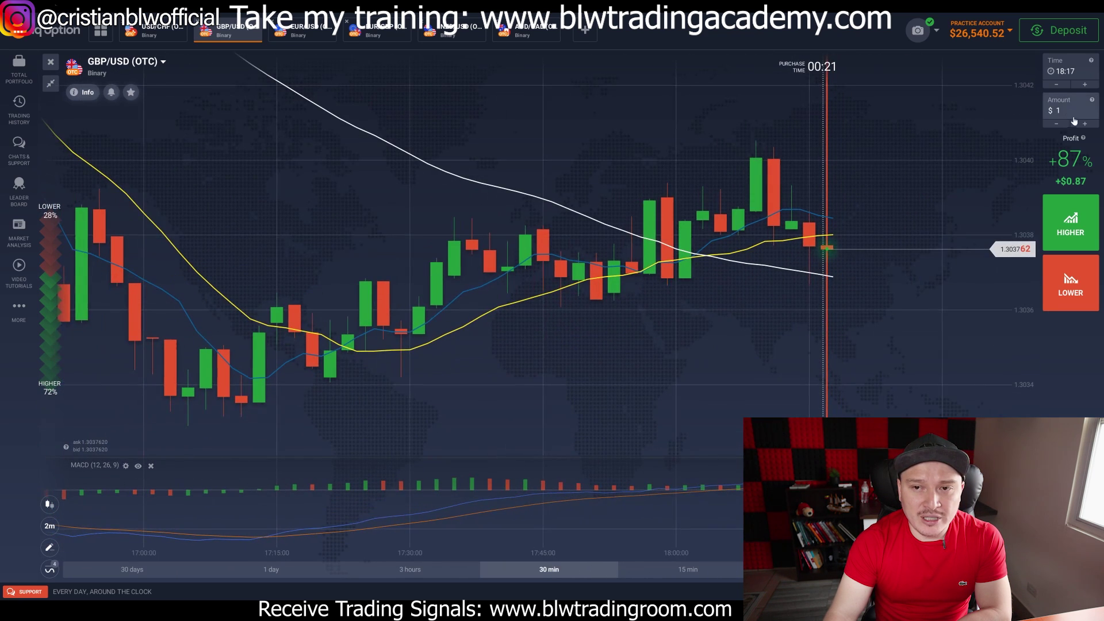
left_click(1001, 107)
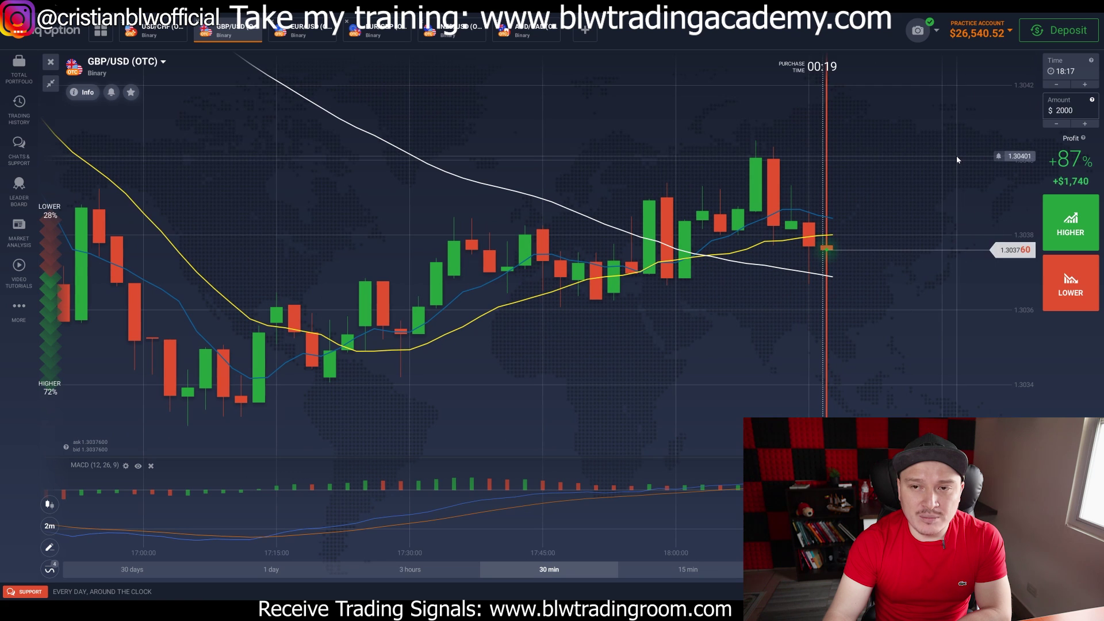
left_click(1080, 72)
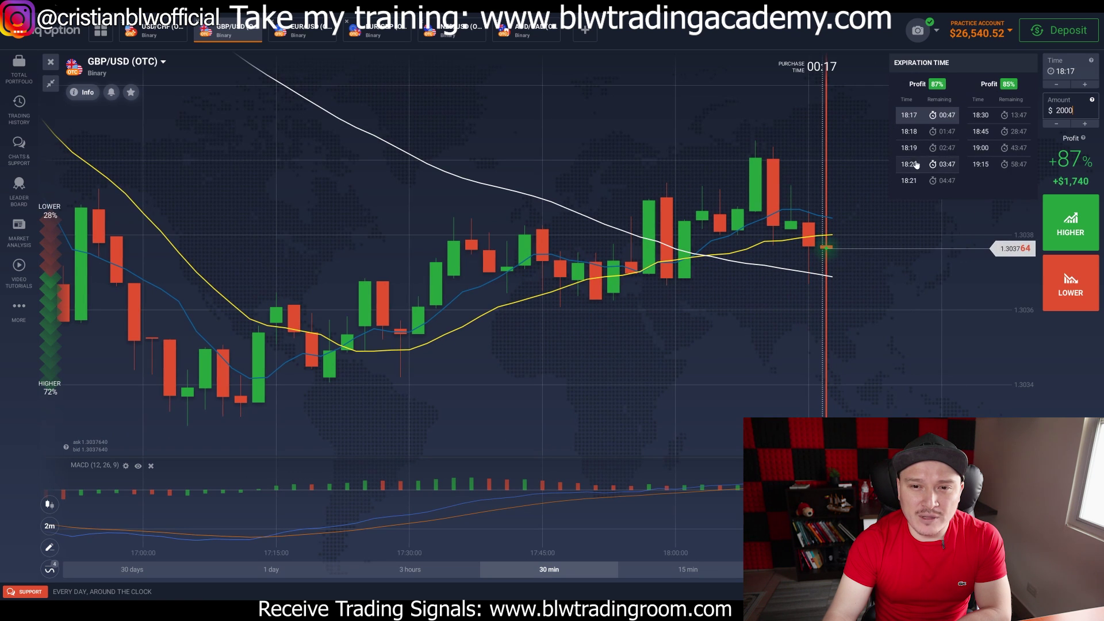
Compare the candles and moving averages on the EUR/USD, EUR/GBP, NZD/USD and AUD/CAD (OTC) charts
left_click(303, 30)
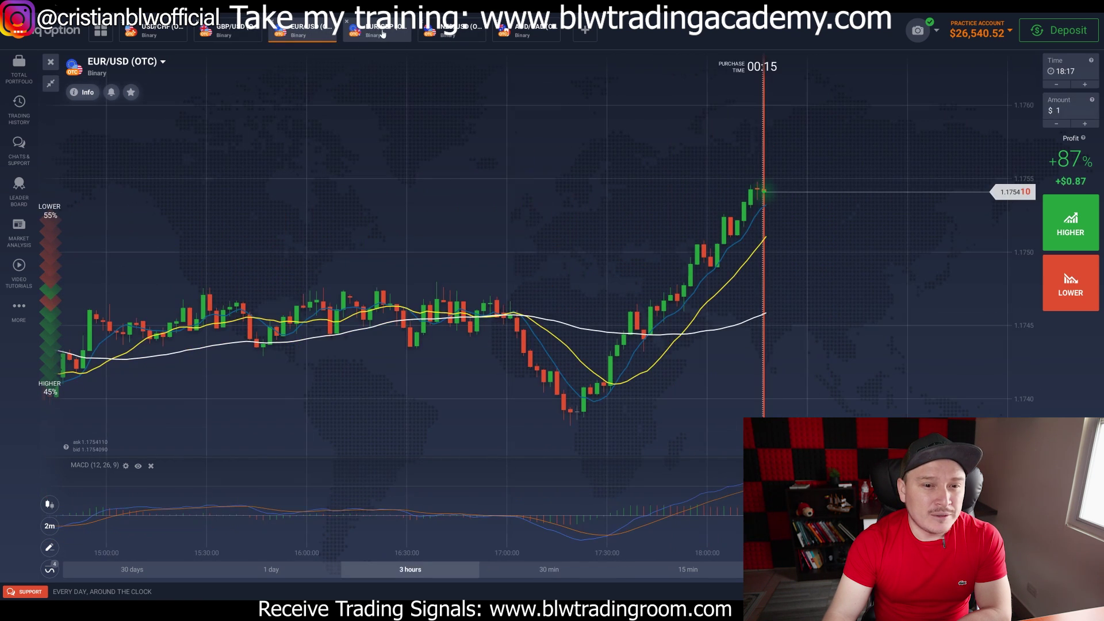
left_click(380, 30)
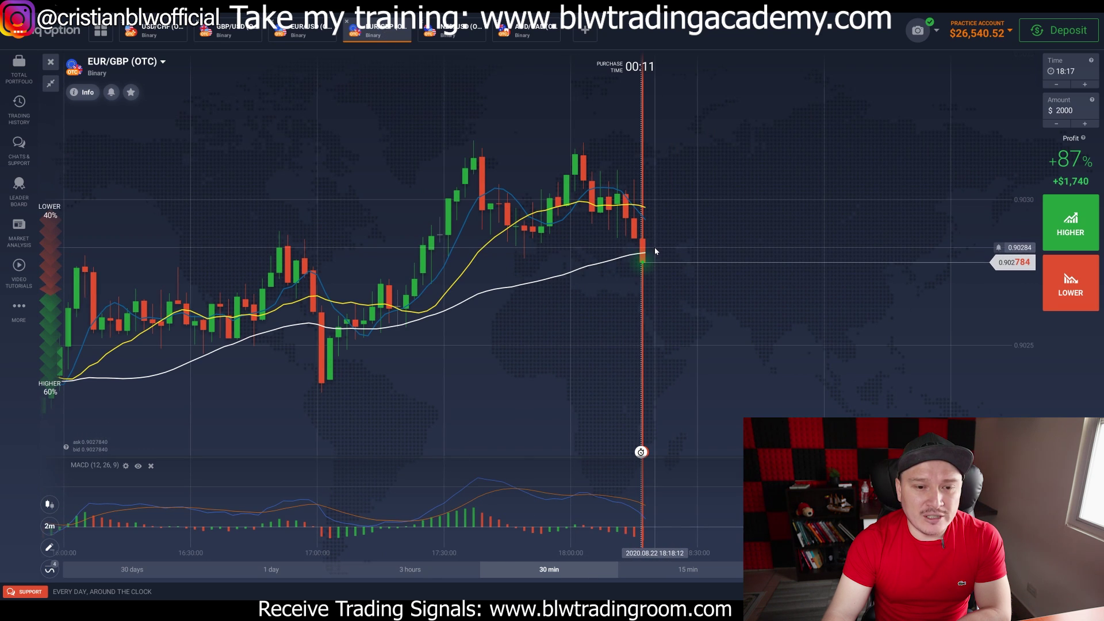
scroll(653, 251, "down", 5)
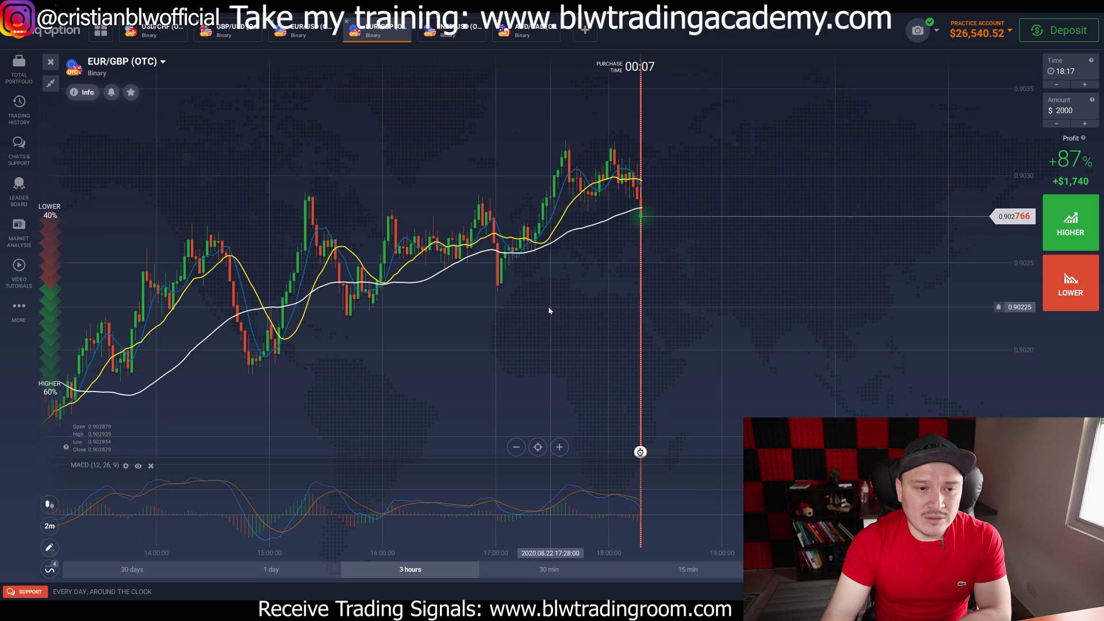
scroll(548, 311, "up", 5)
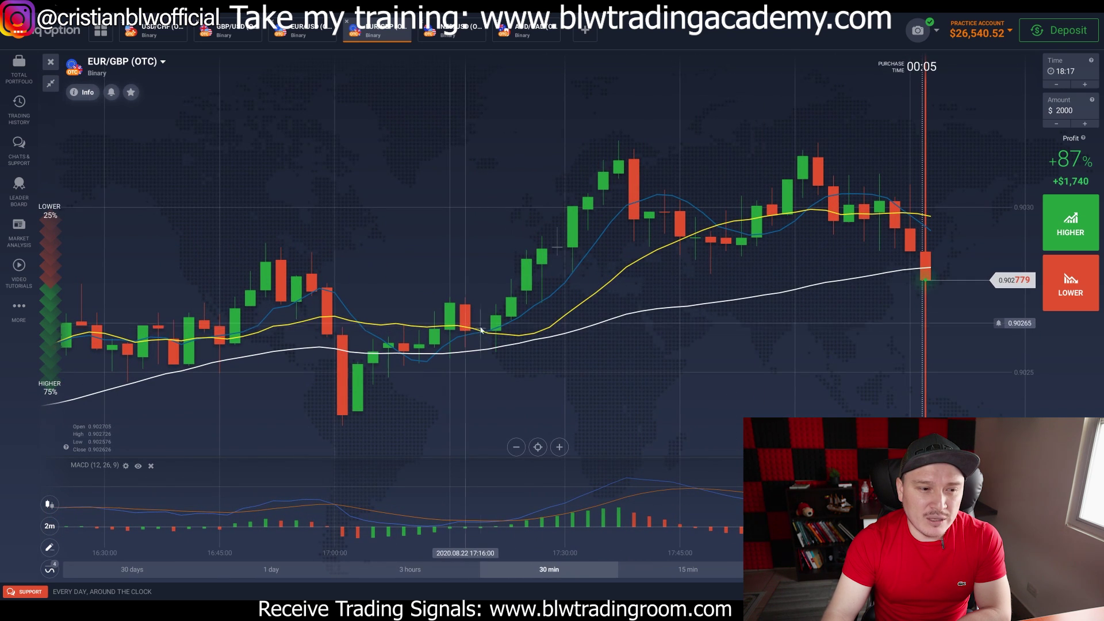
scroll(405, 390, "down", 3)
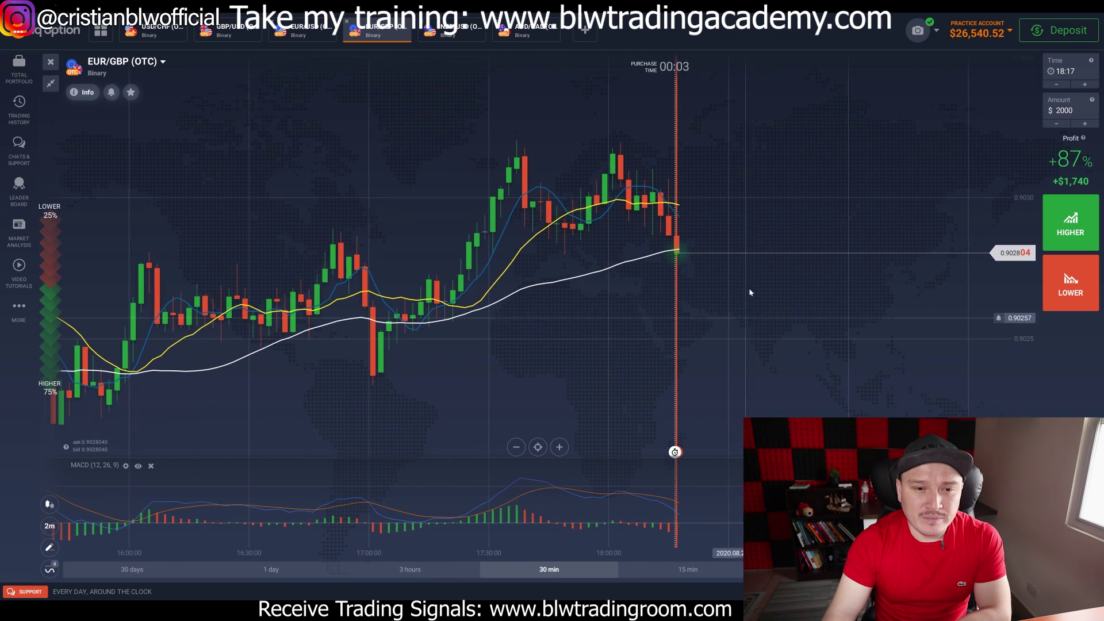
left_click(449, 31)
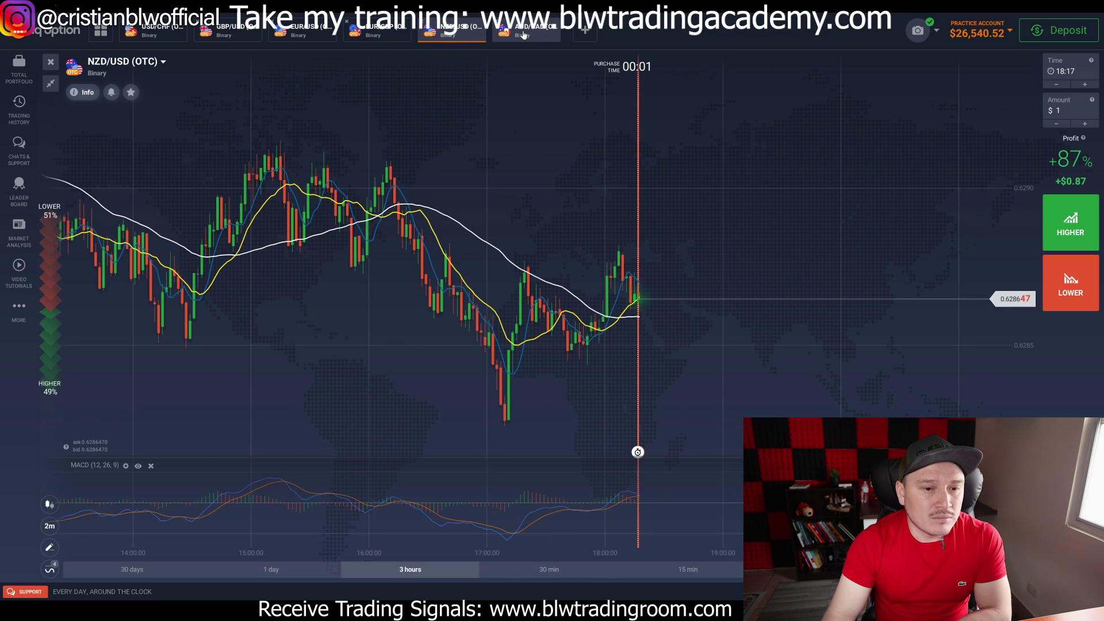
left_click(523, 33)
Display the open pairs in a four-chart grid and examine the latest GBP/USD (OTC) candles
left_click(101, 31)
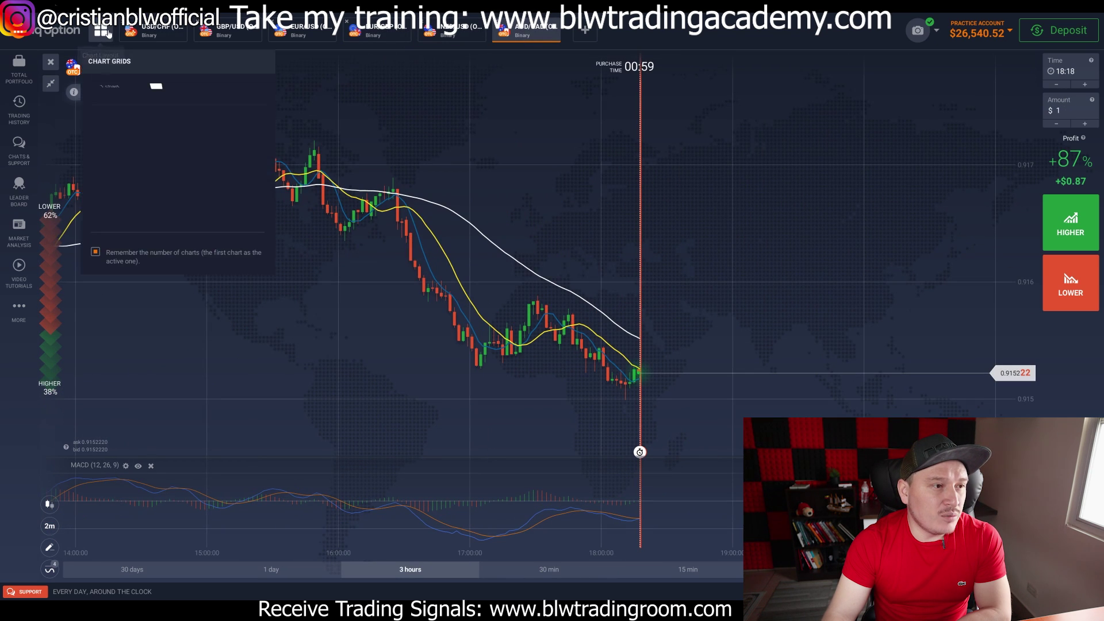
left_click(155, 172)
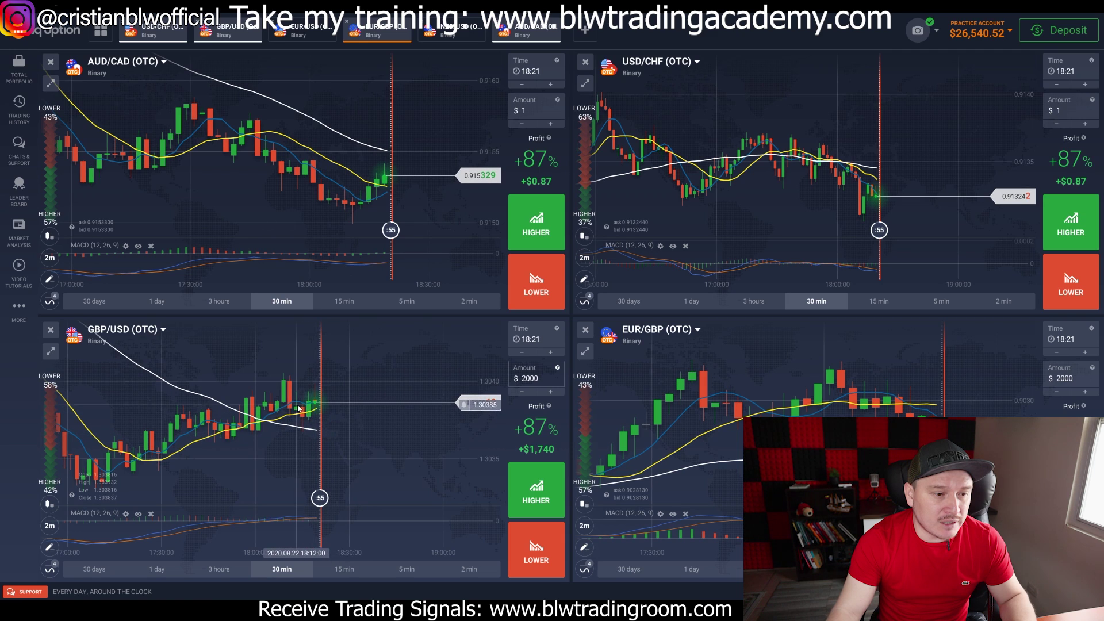
scroll(313, 414, "up", 3)
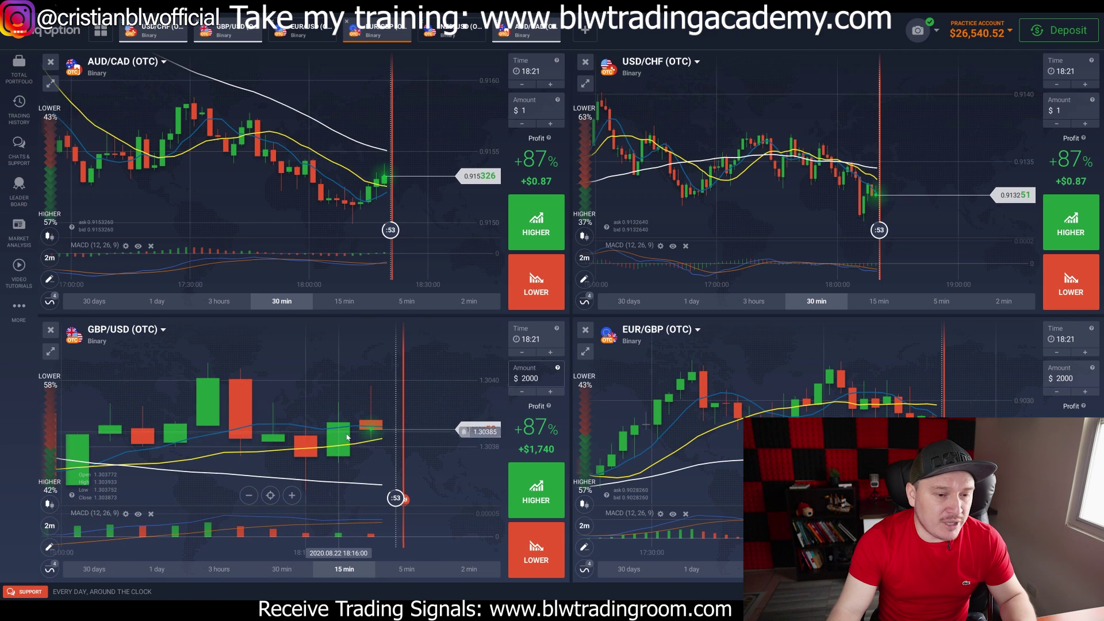
scroll(347, 437, "down", 3)
Set the GBP/USD (OTC) expiration to 18:24 and open a $2,000 Lower trade on it
left_click(535, 341)
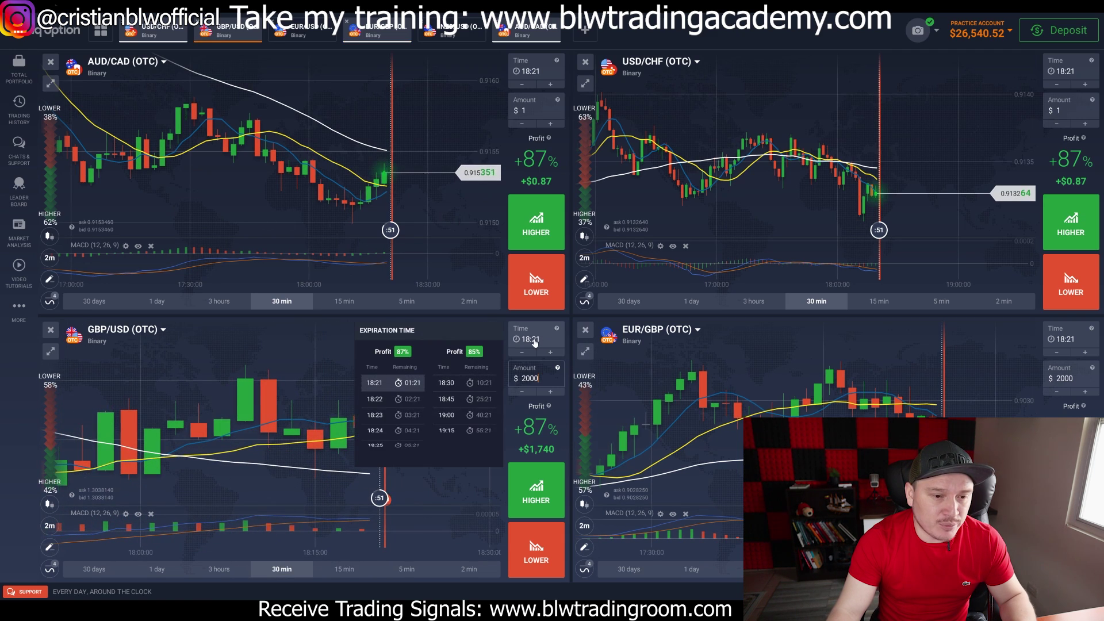
left_click(375, 432)
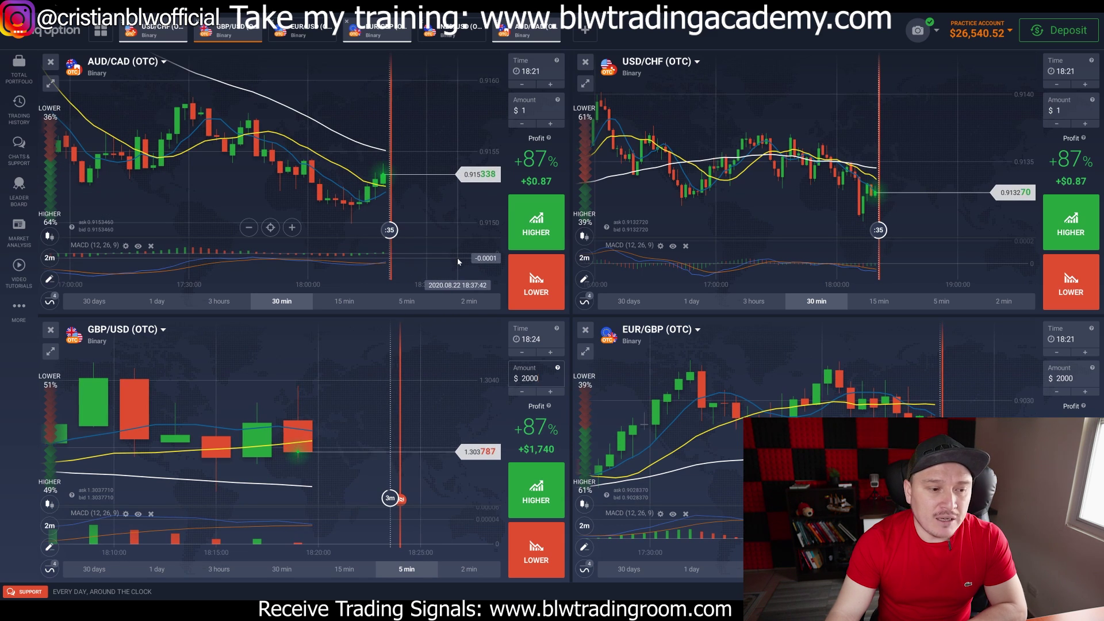
left_click(282, 569)
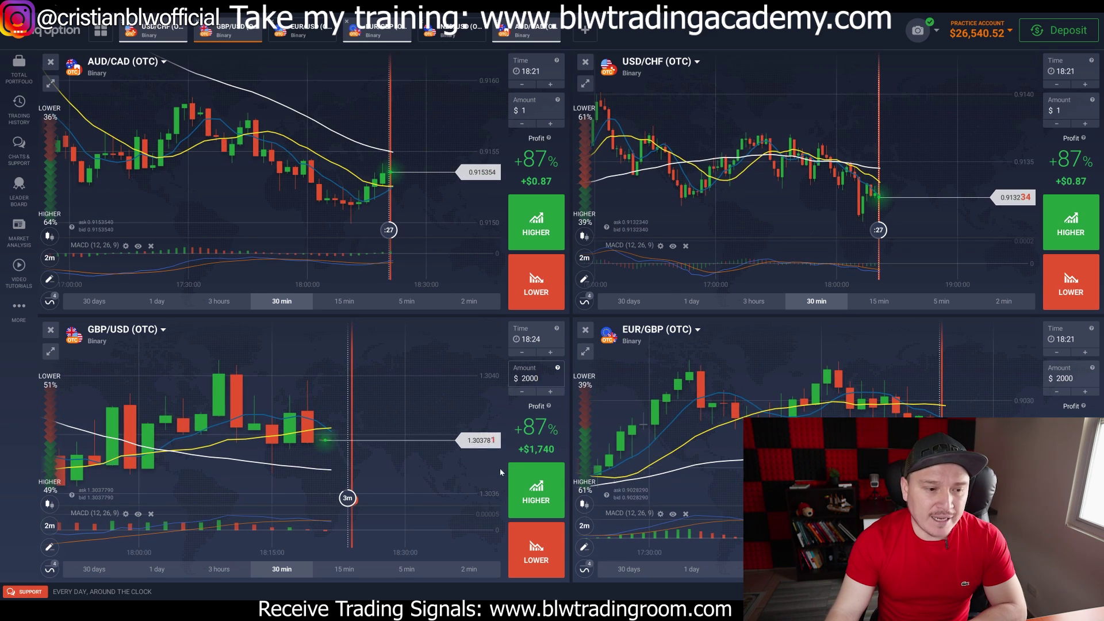
left_click(542, 546)
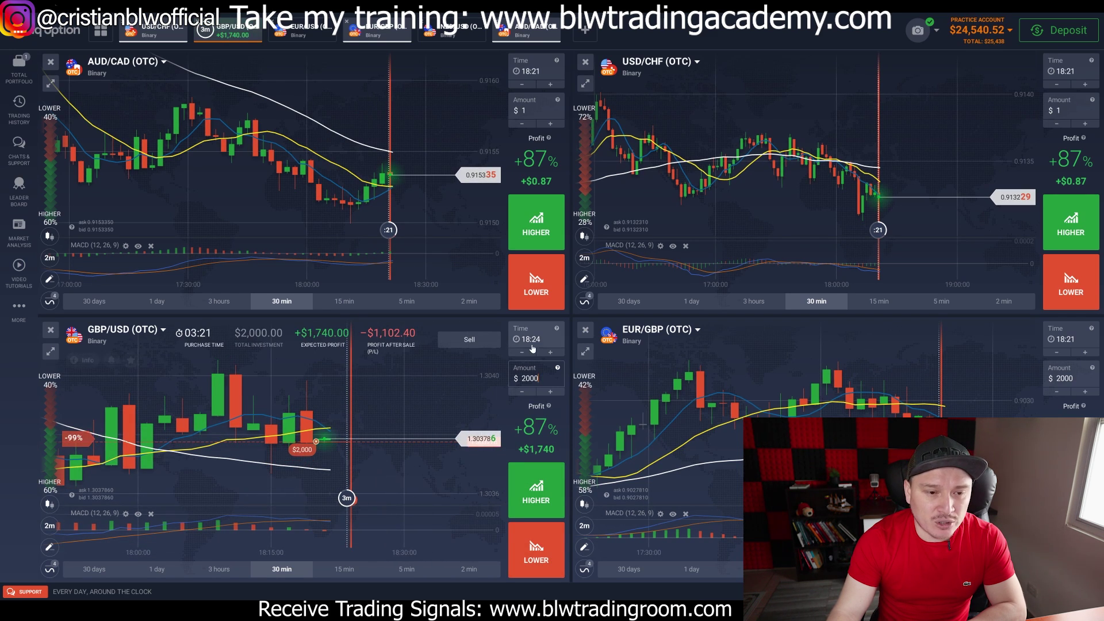
Switch the GBP/USD (OTC) expiration to 18:22 and back to 18:24
left_click(347, 498)
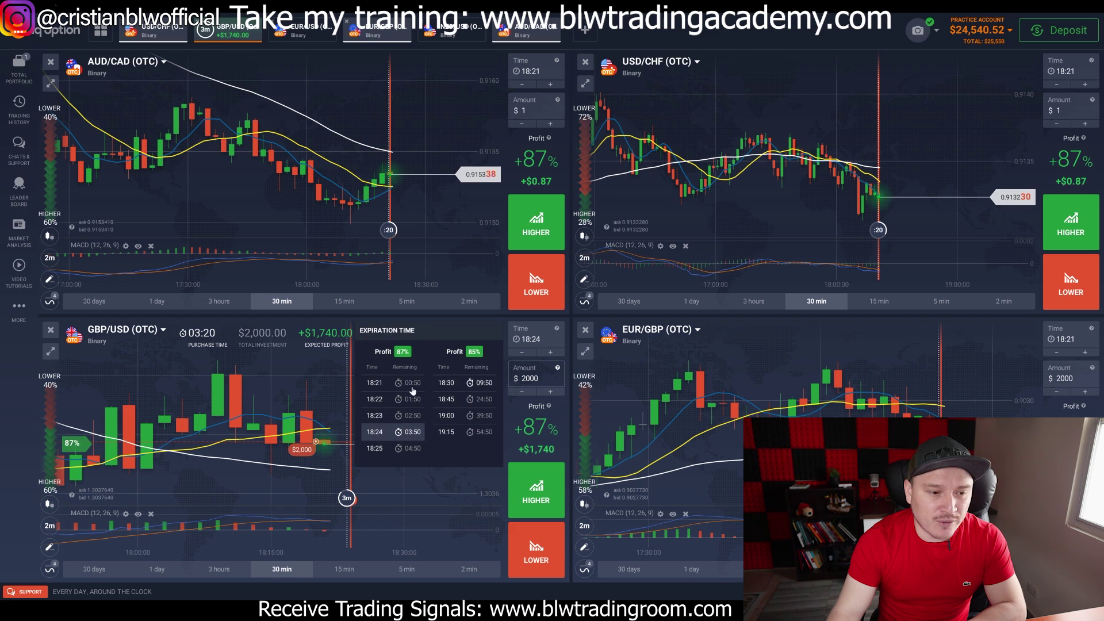
left_click(375, 399)
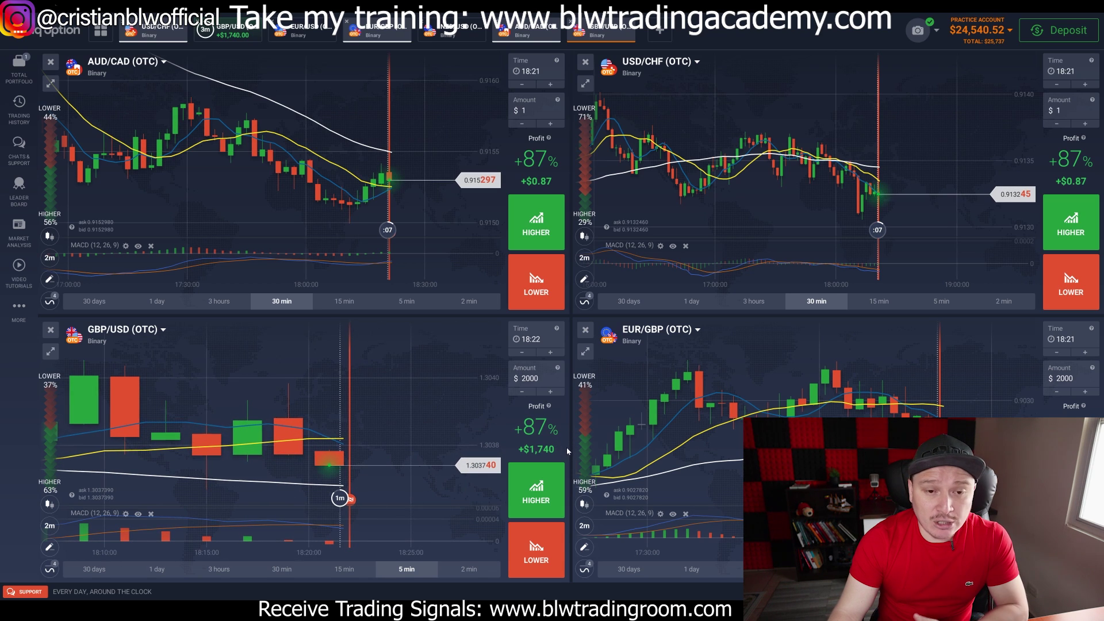
left_click(532, 340)
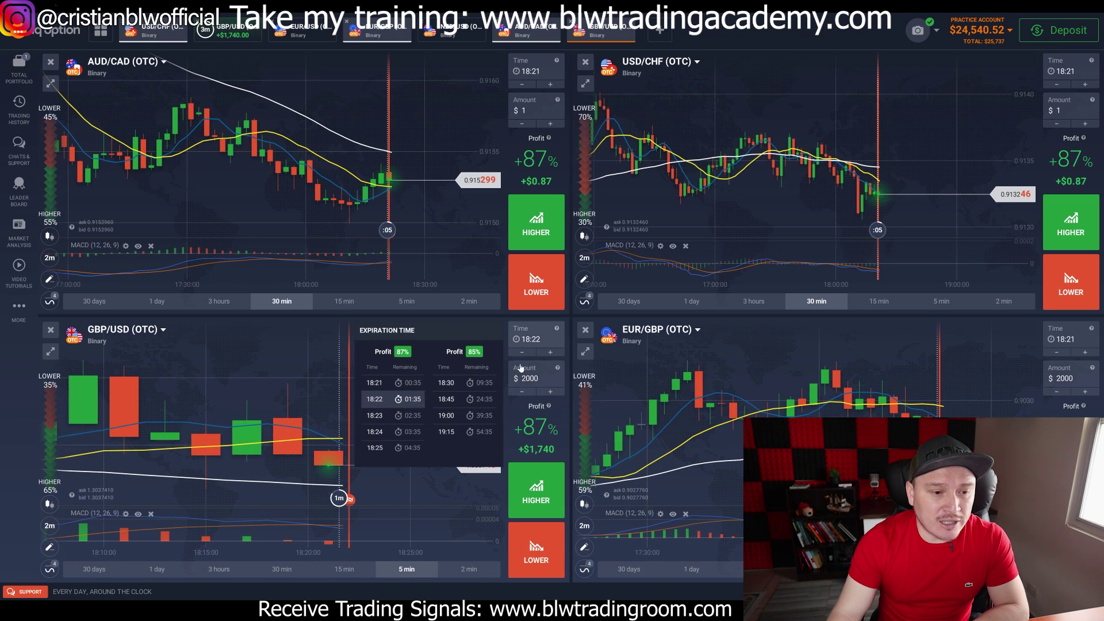
left_click(375, 432)
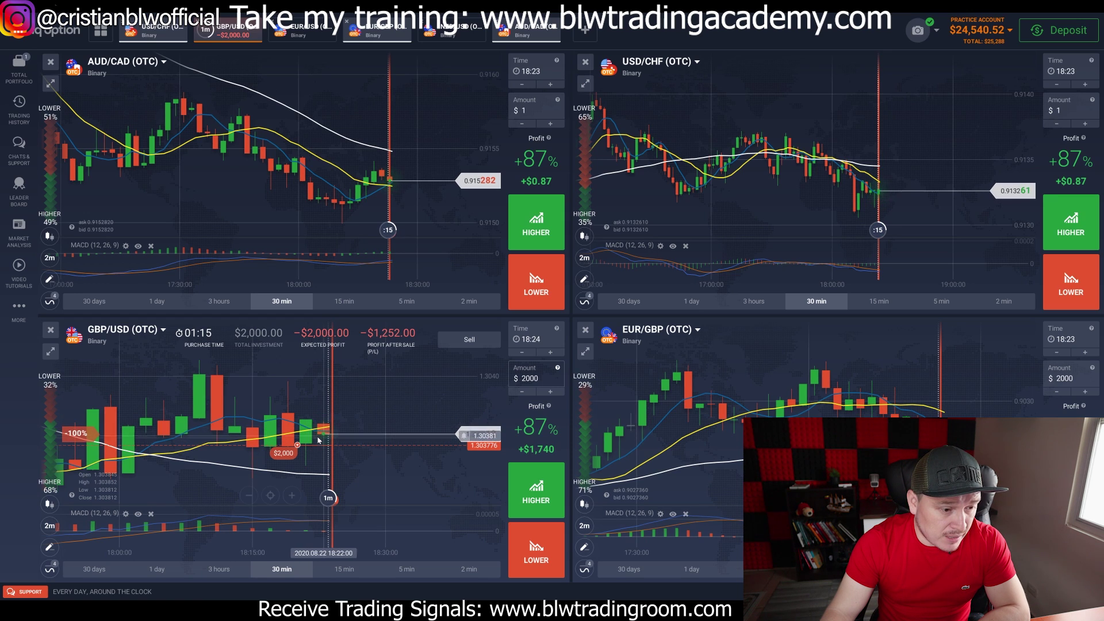
Set the expiration to 18:26 on the AUD/CAD and GBP/USD (OTC) charts and the AUD/CAD trade amount to $2,000
scroll(322, 458, "down", 5)
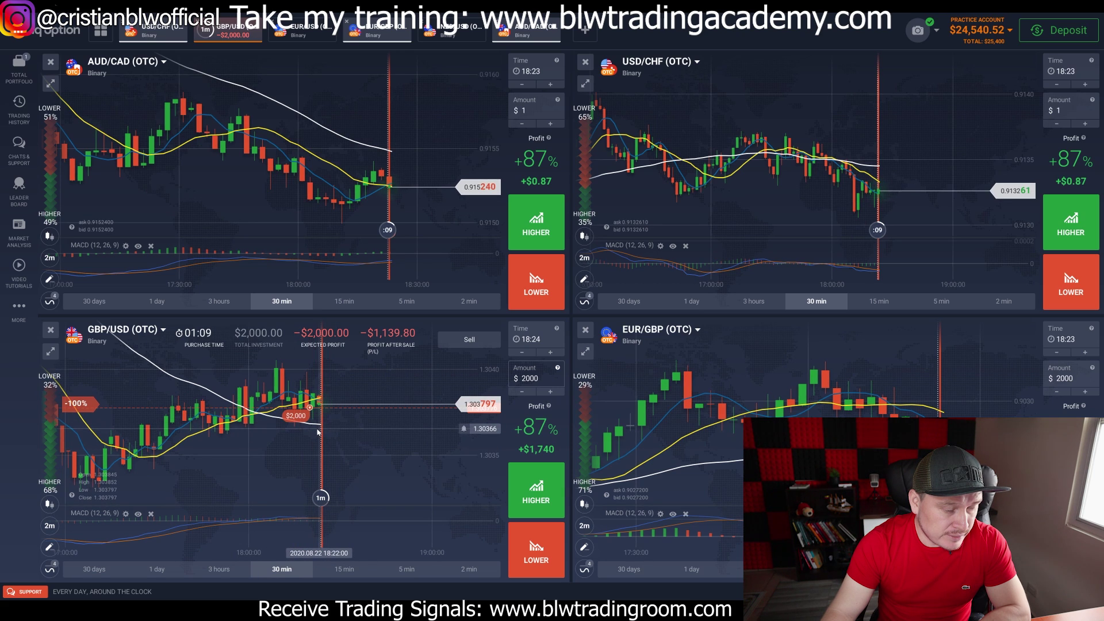
scroll(323, 426, "up", 4)
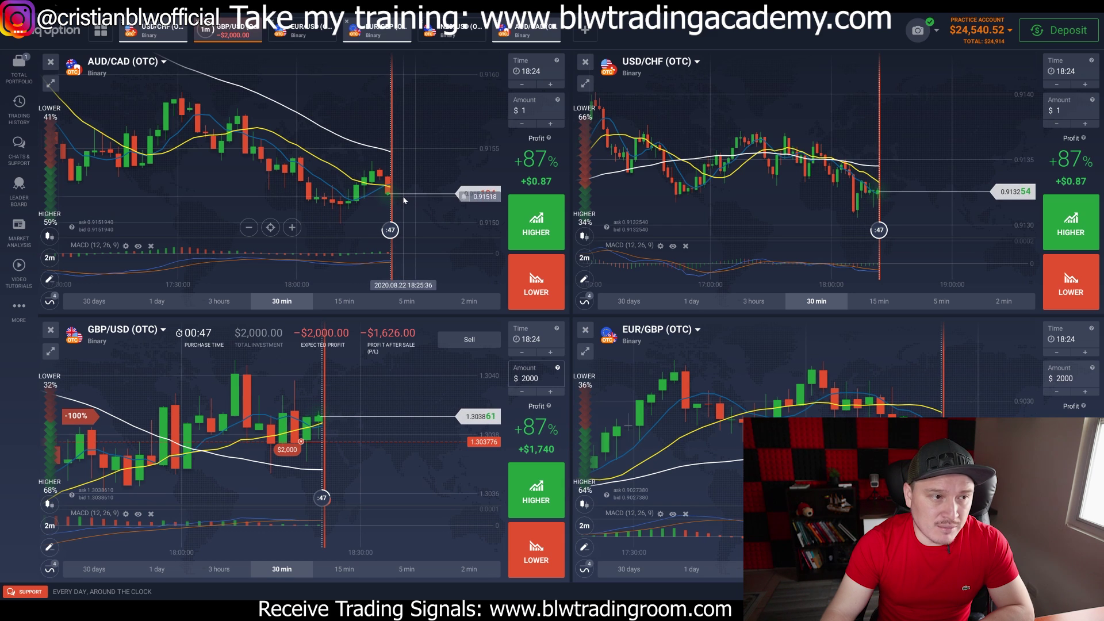
scroll(399, 179, "up", 5)
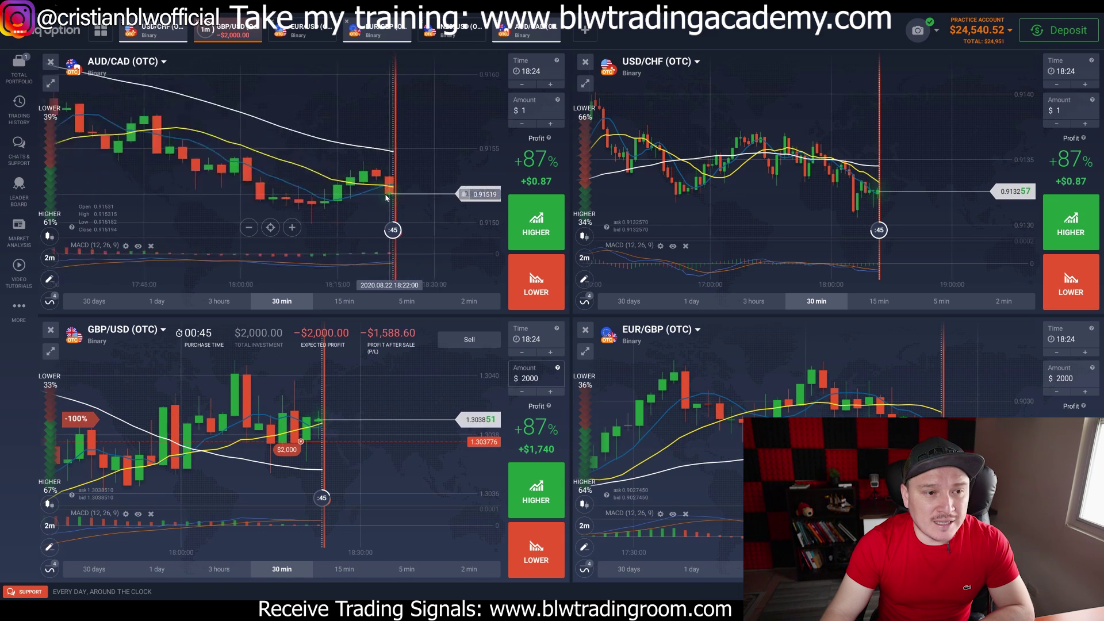
scroll(406, 159, "down", 1)
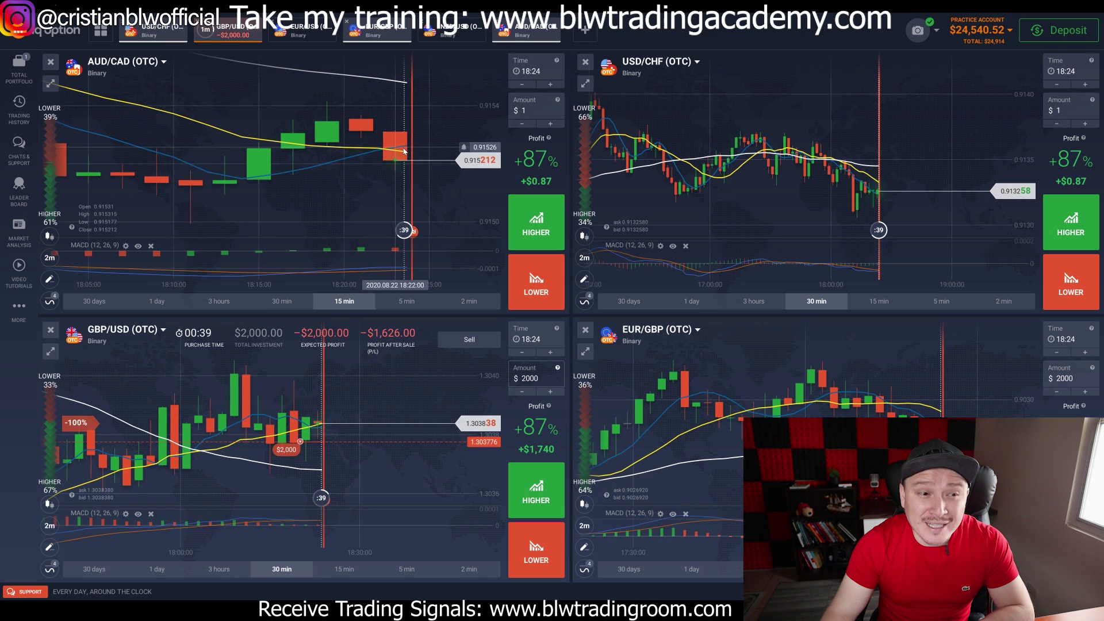
left_click(540, 76)
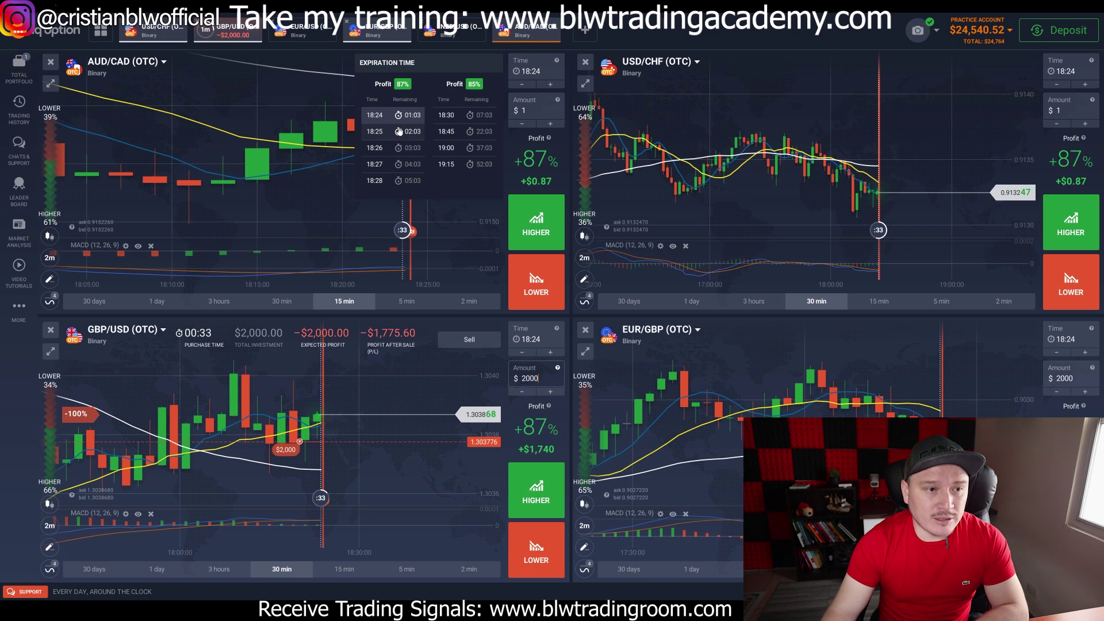
left_click(375, 153)
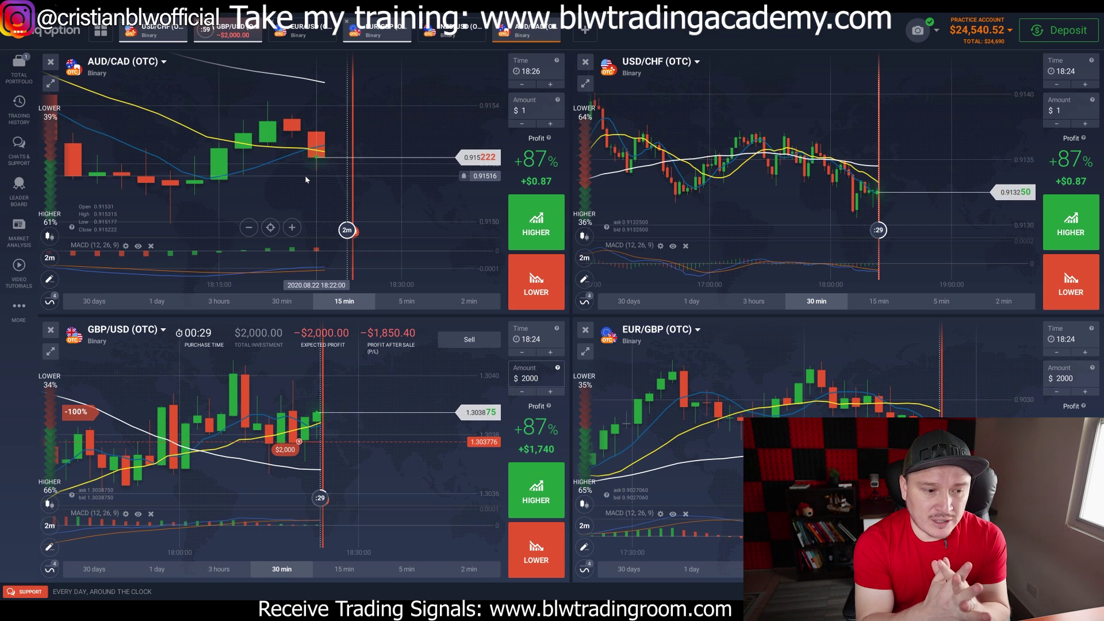
left_click(538, 339)
left_click(374, 415)
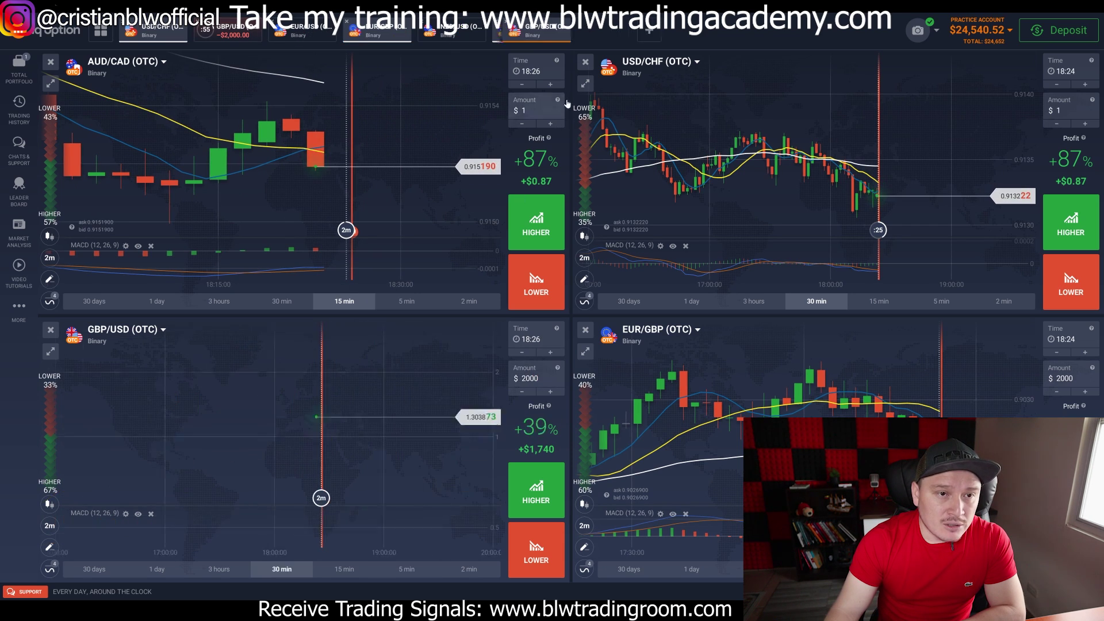
left_click(525, 110)
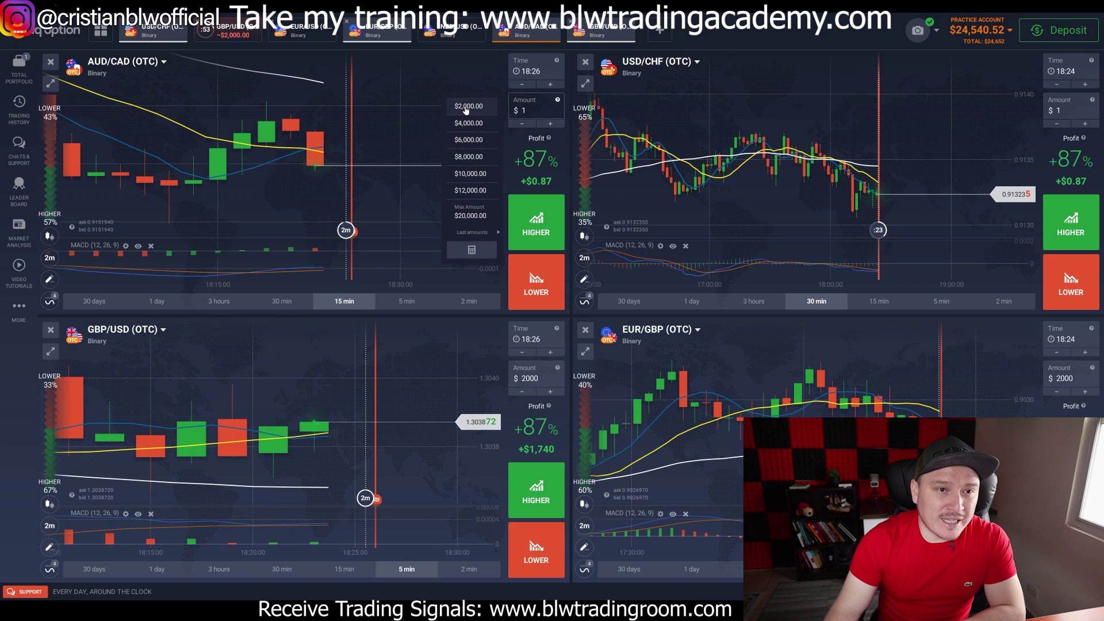
left_click(468, 105)
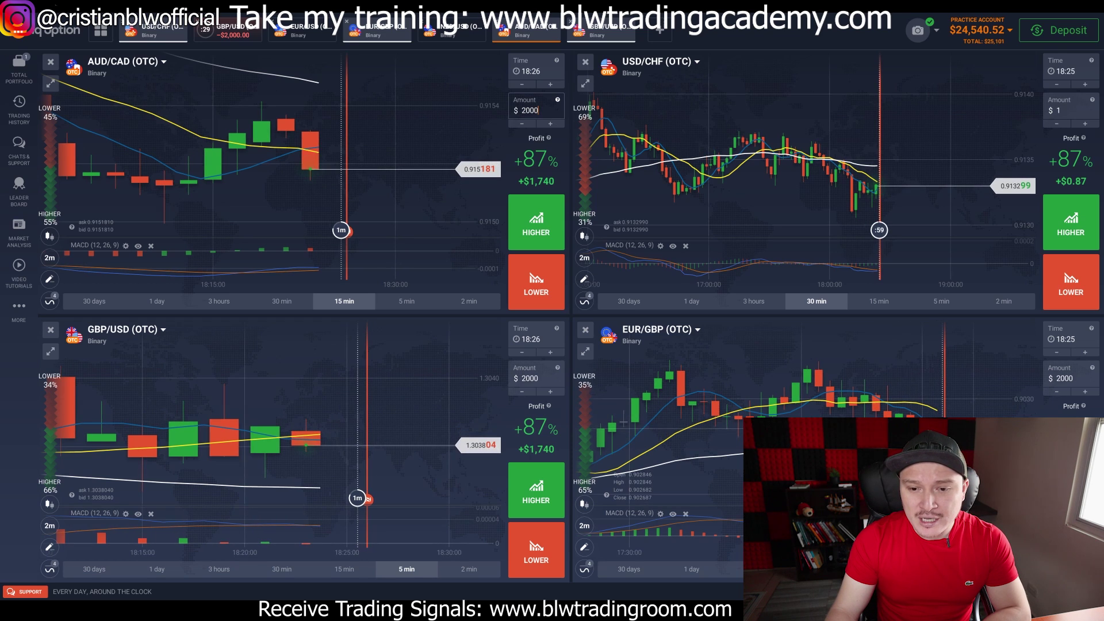
Examine the recent USD/CHF (OTC) candles and open a $2,000 Higher trade on GBP/USD (OTC)
scroll(882, 195, "up", 5)
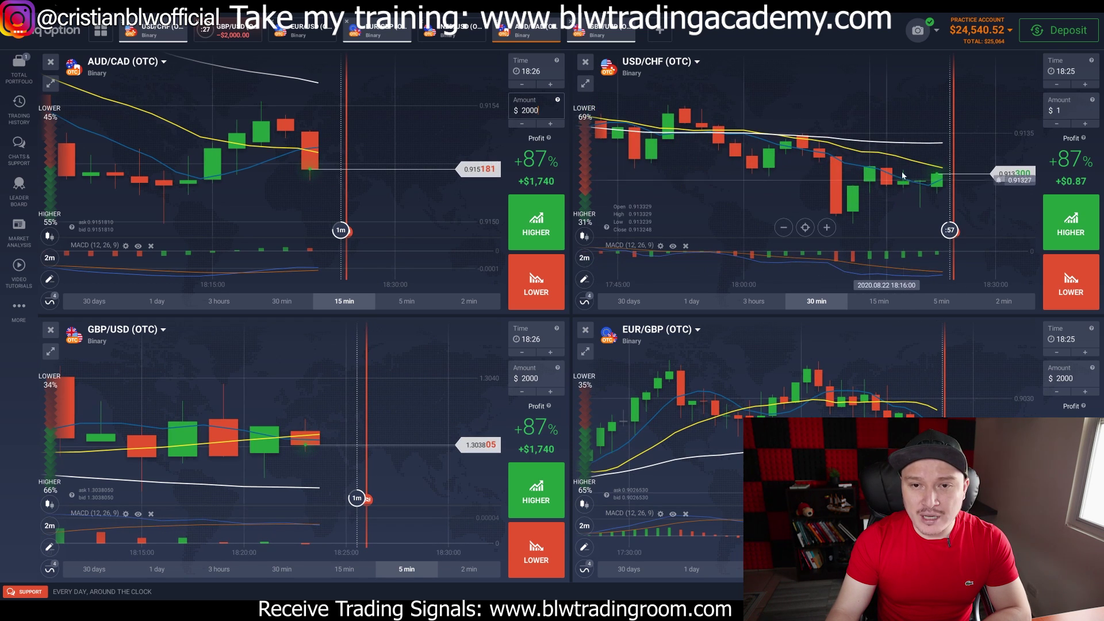
left_click_drag(899, 111, 786, 115)
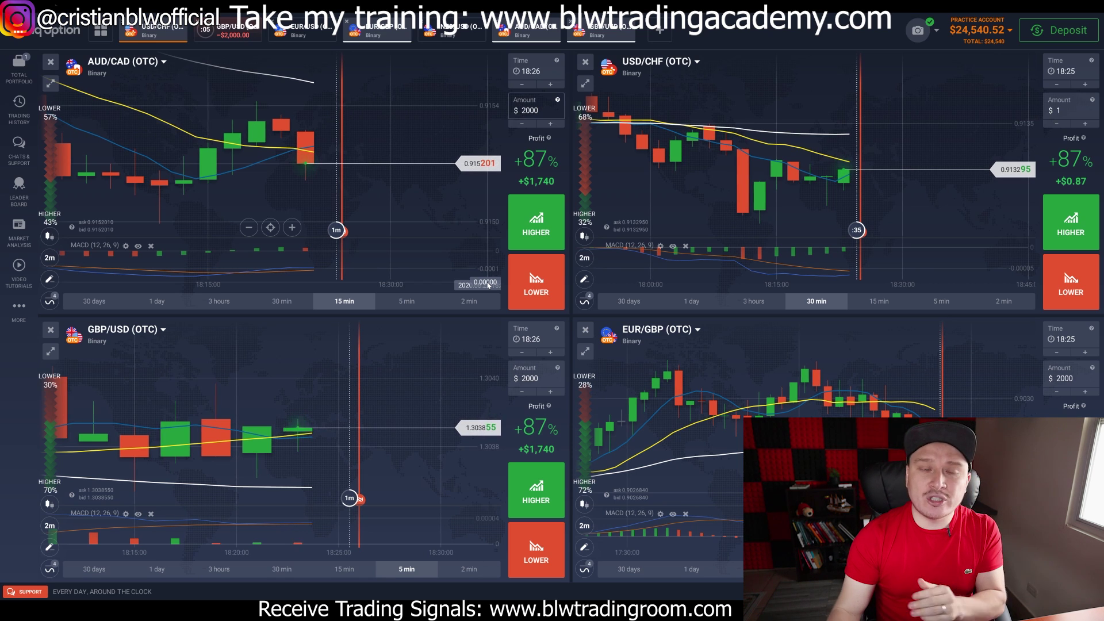
left_click(535, 290)
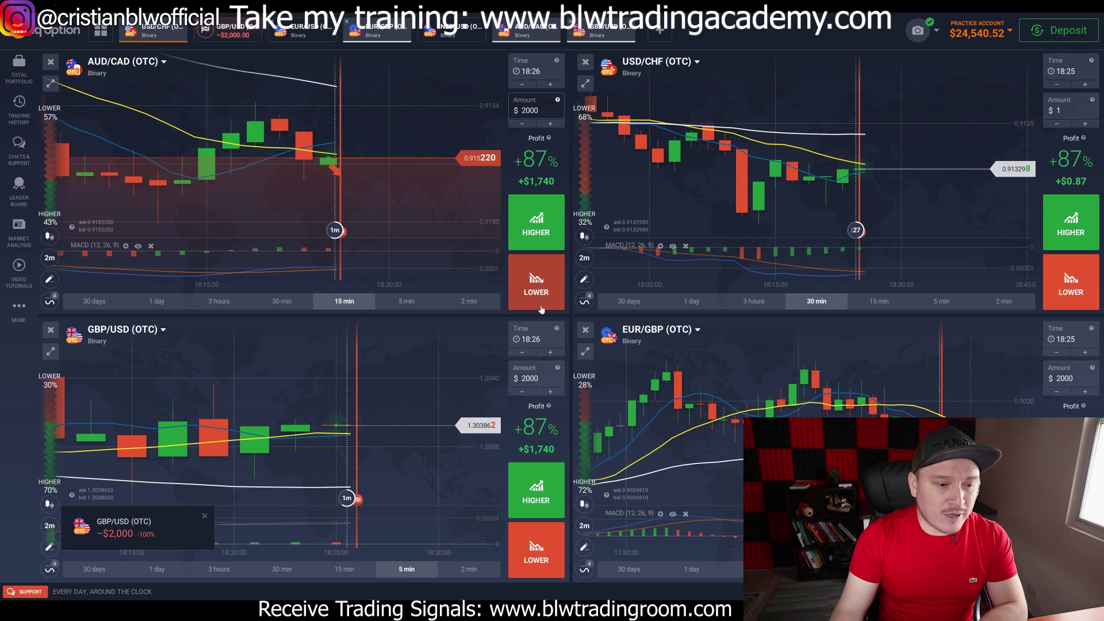
left_click(535, 495)
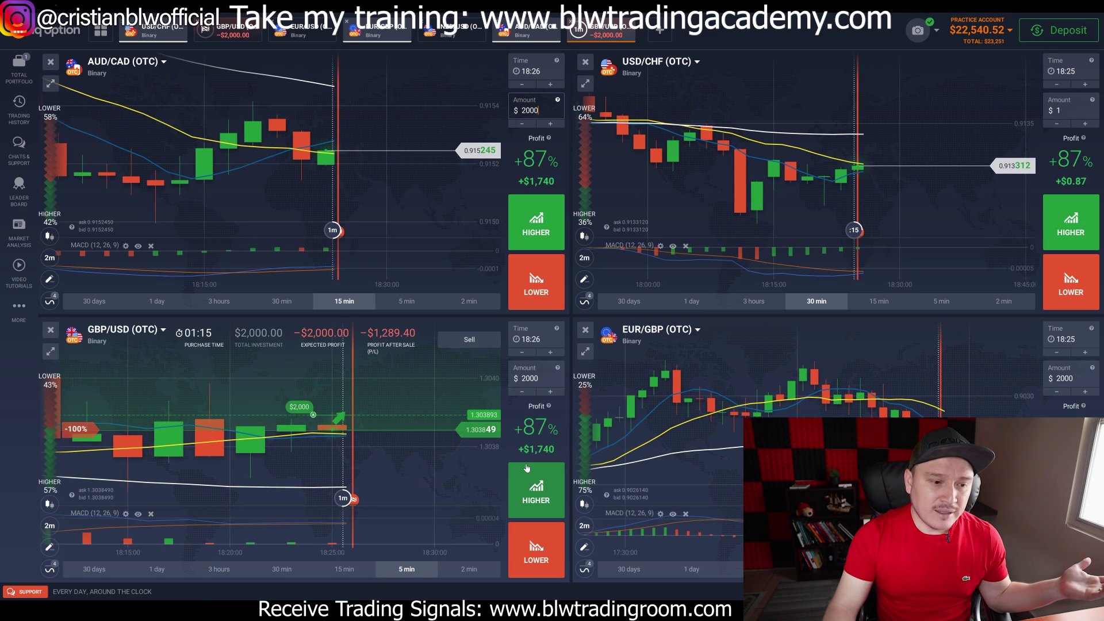
Open a second $2,000 Higher trade on GBP/USD (OTC)
left_click(527, 468)
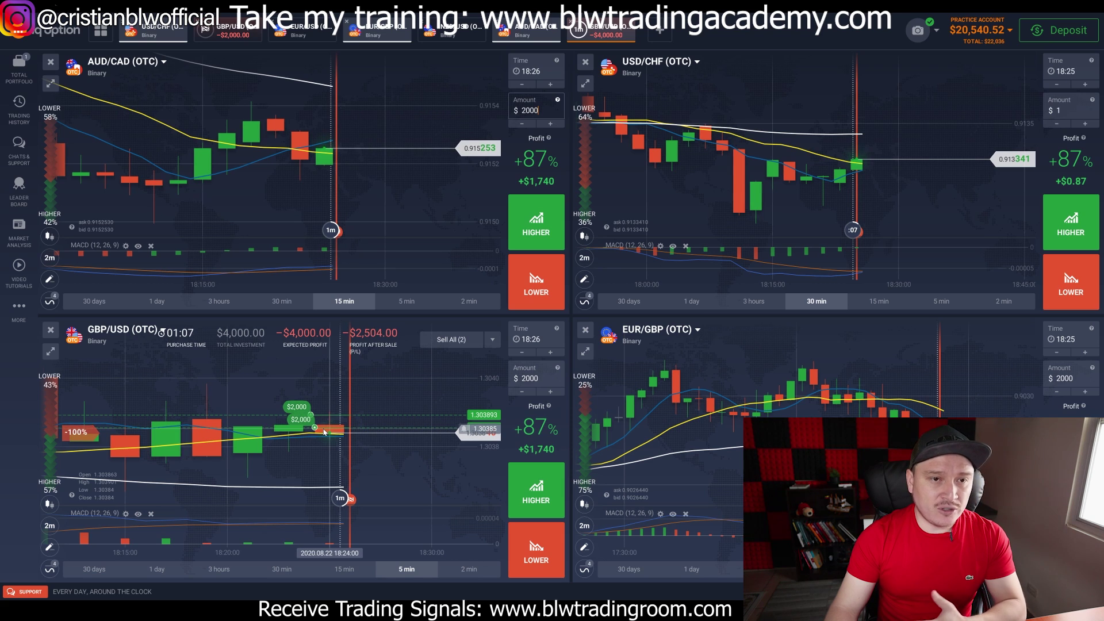
left_click(227, 36)
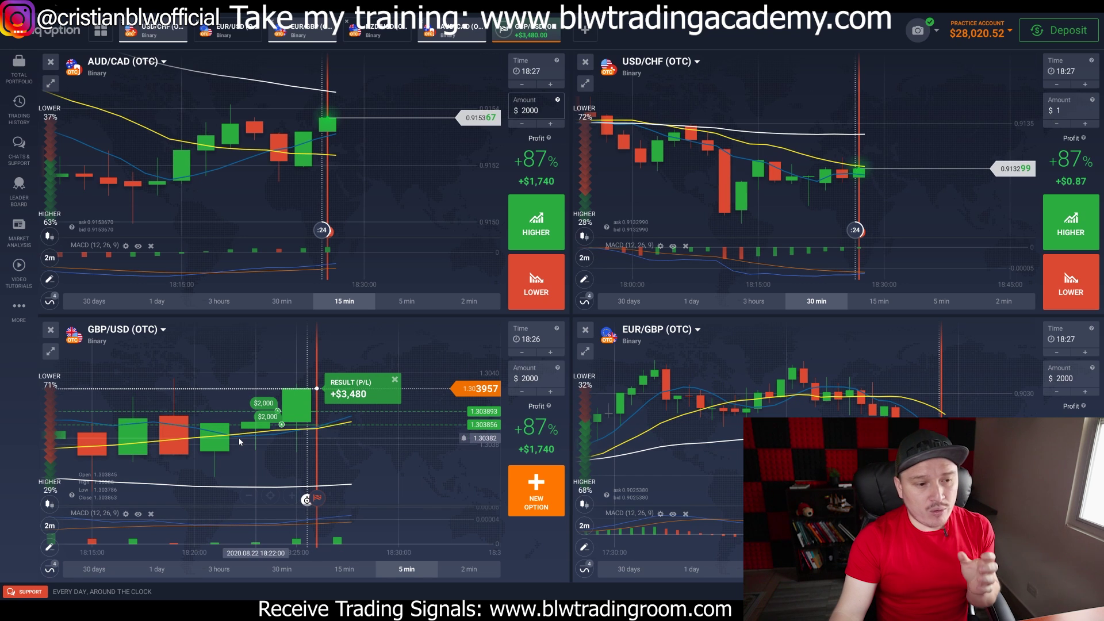
Examine the recent GBP/USD (OTC) and AUD/CAD (OTC) candles over wider and narrower time ranges
scroll(239, 451, "down", 1)
scroll(239, 457, "down", 1)
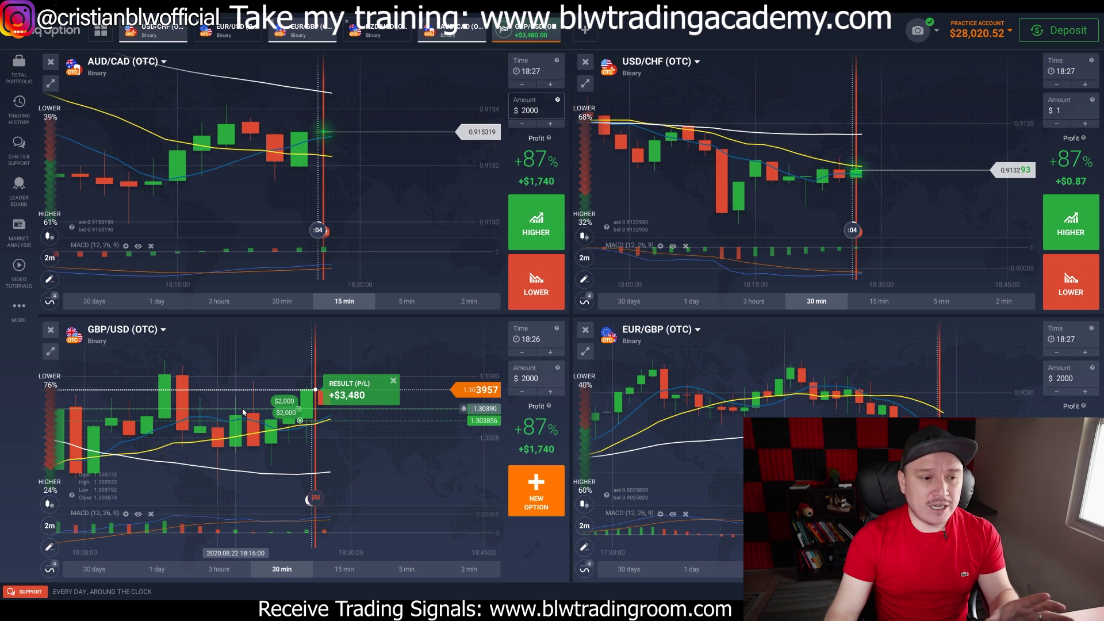
scroll(314, 437, "up", 1)
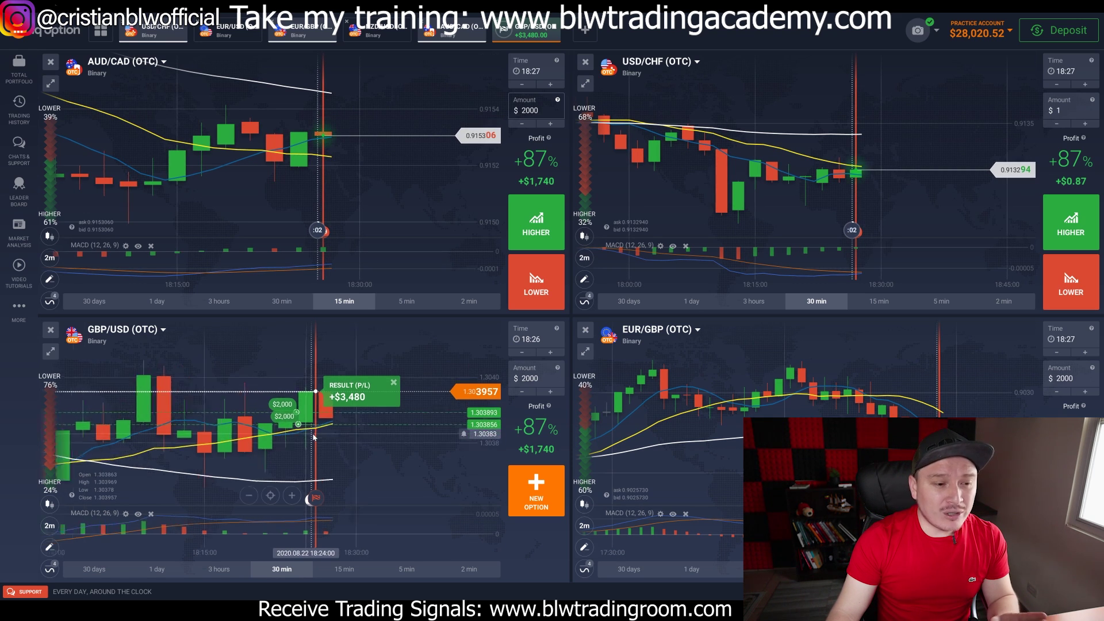
scroll(314, 437, "up", 1)
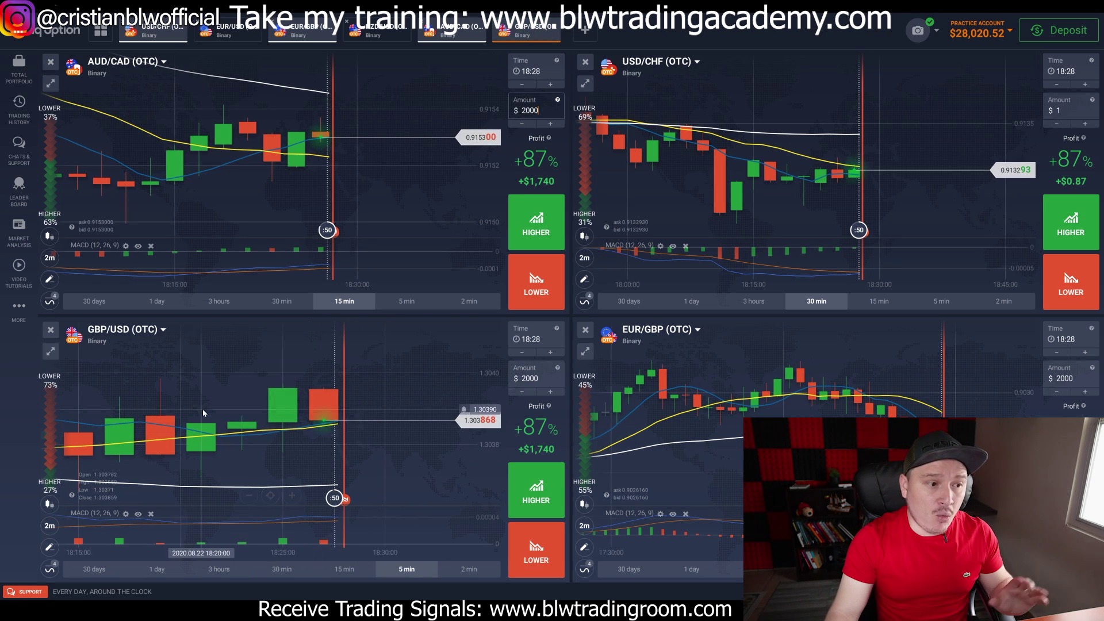
scroll(305, 443, "down", 5)
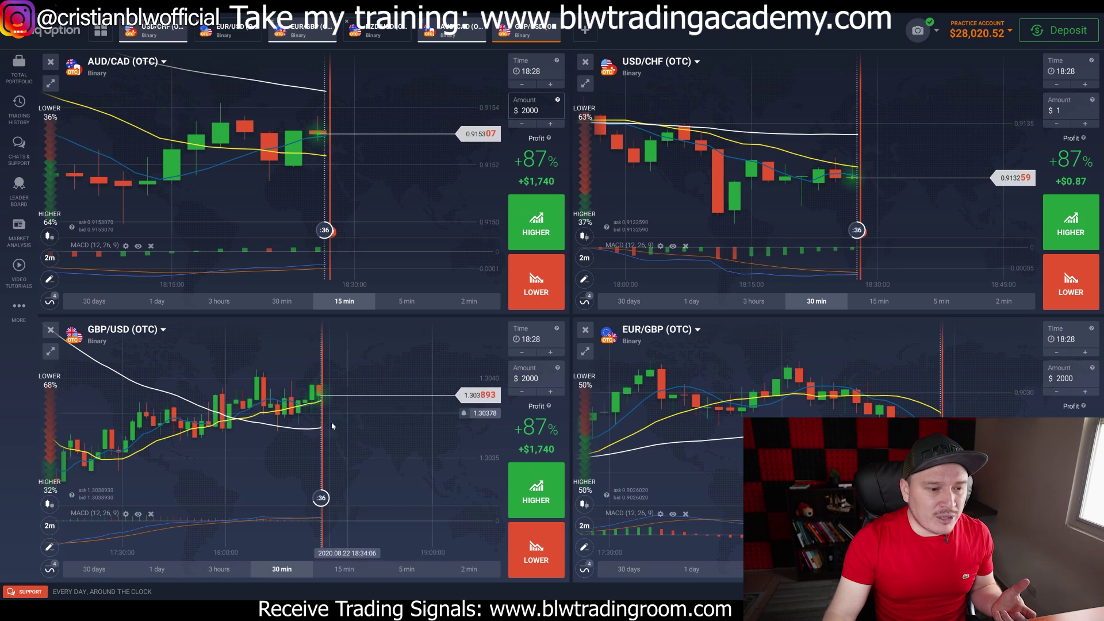
scroll(312, 443, "up", 3)
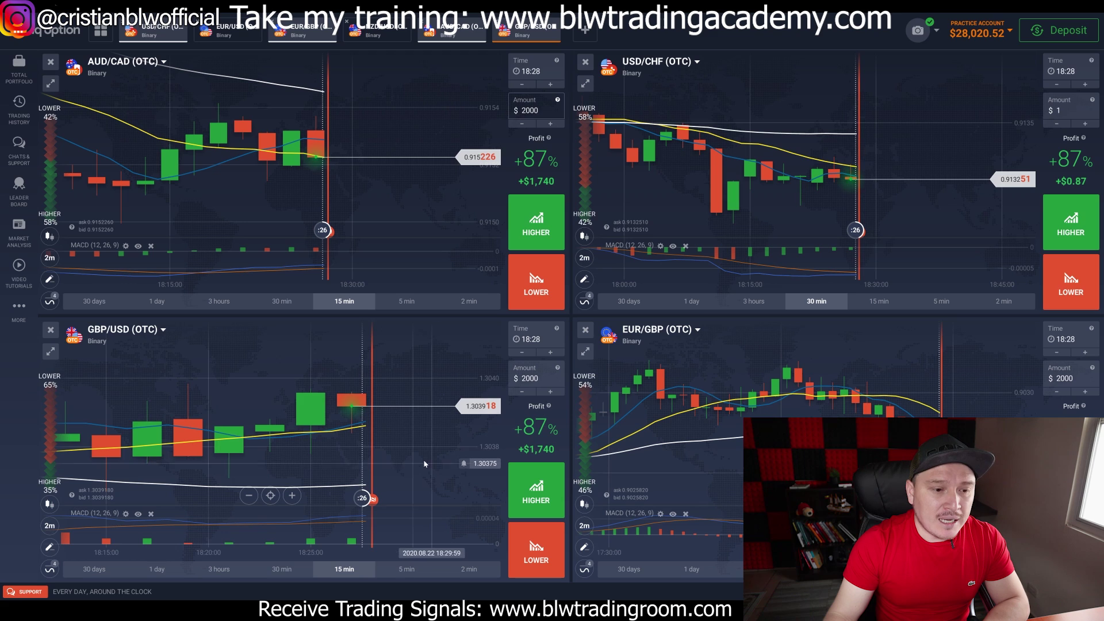
scroll(423, 460, "down", 3)
scroll(266, 160, "up", 3)
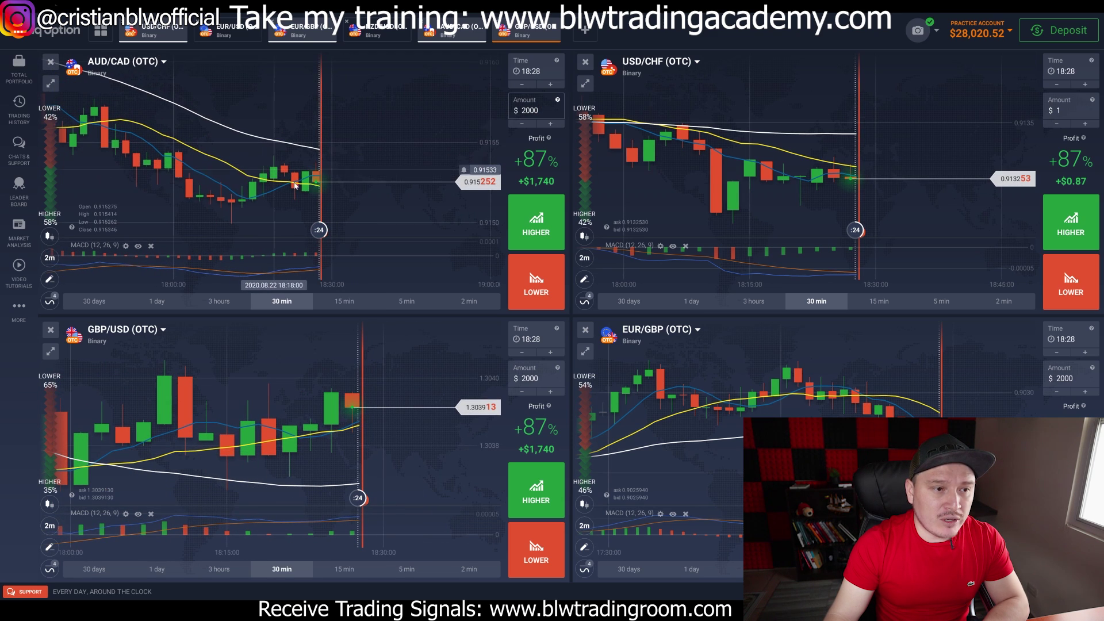
Set the AUD/CAD (OTC) expiration to 18:30 and change it to 18:32
left_click(526, 70)
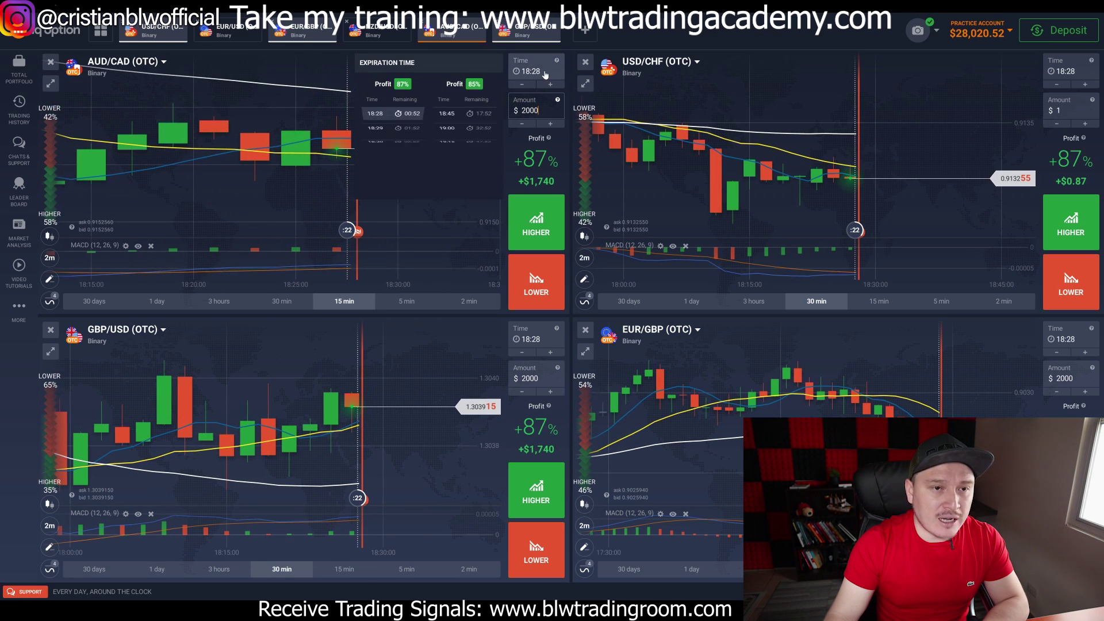
left_click(379, 154)
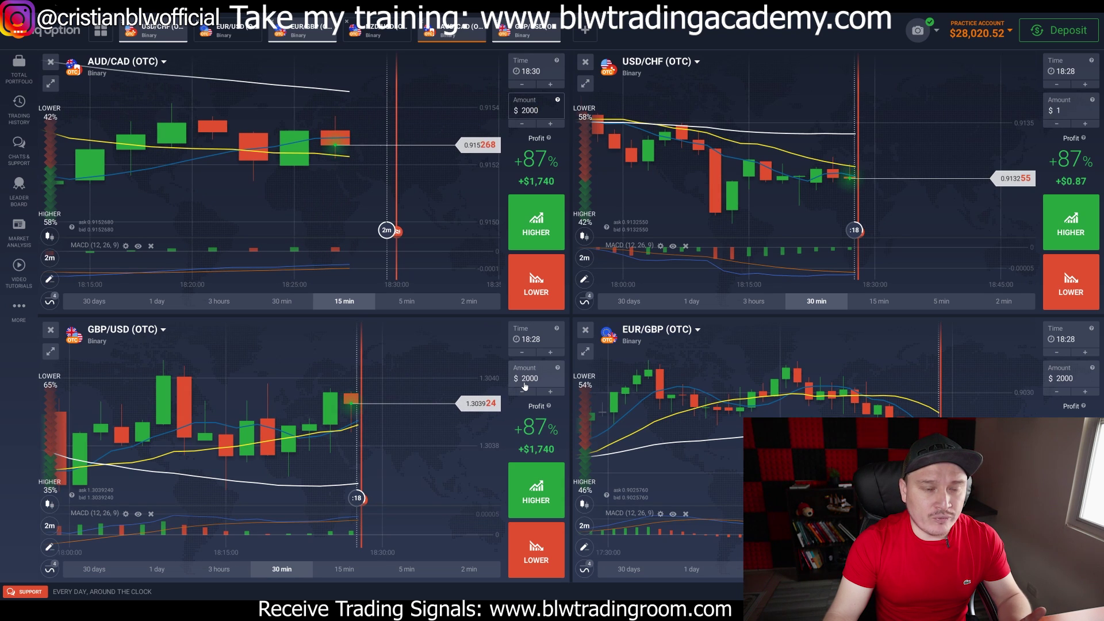
left_click(529, 70)
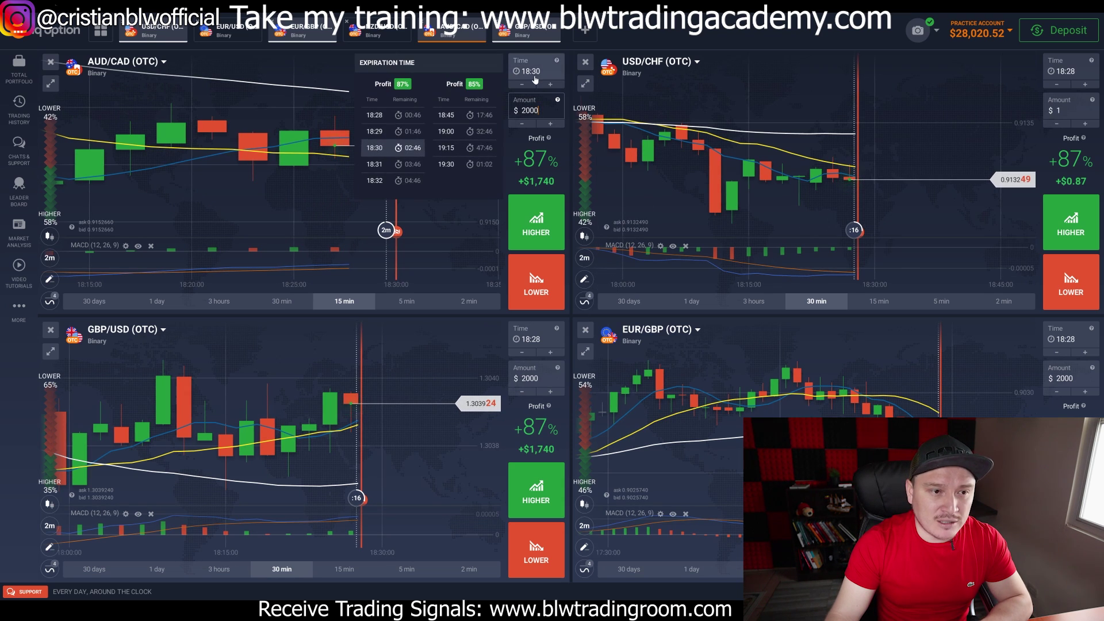
left_click(377, 180)
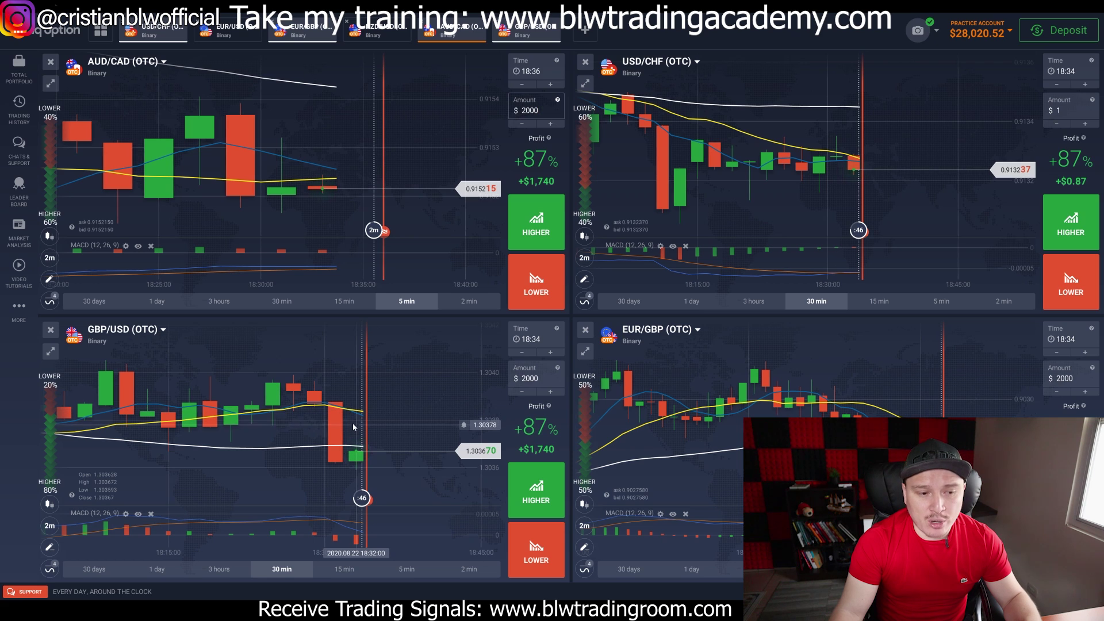
Review the GBP/USD and EUR/GBP (OTC) charts, and set USD/CHF (OTC) to the 5 min range with a $2,000 trade amount
scroll(437, 351, "down", 5)
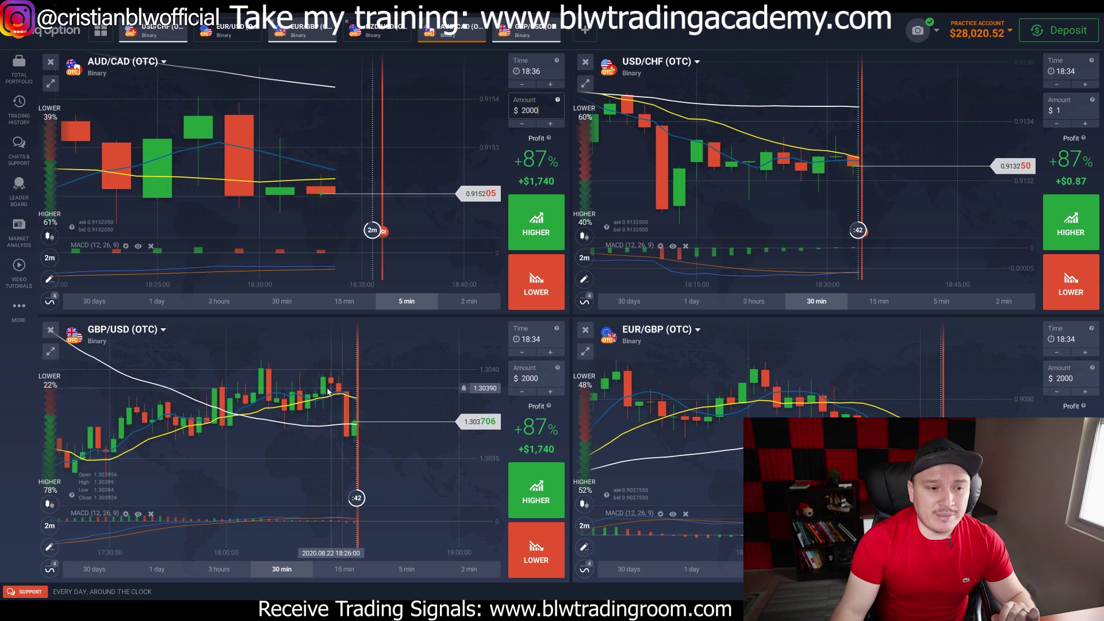
scroll(394, 389, "up", 5)
scroll(326, 396, "down", 2)
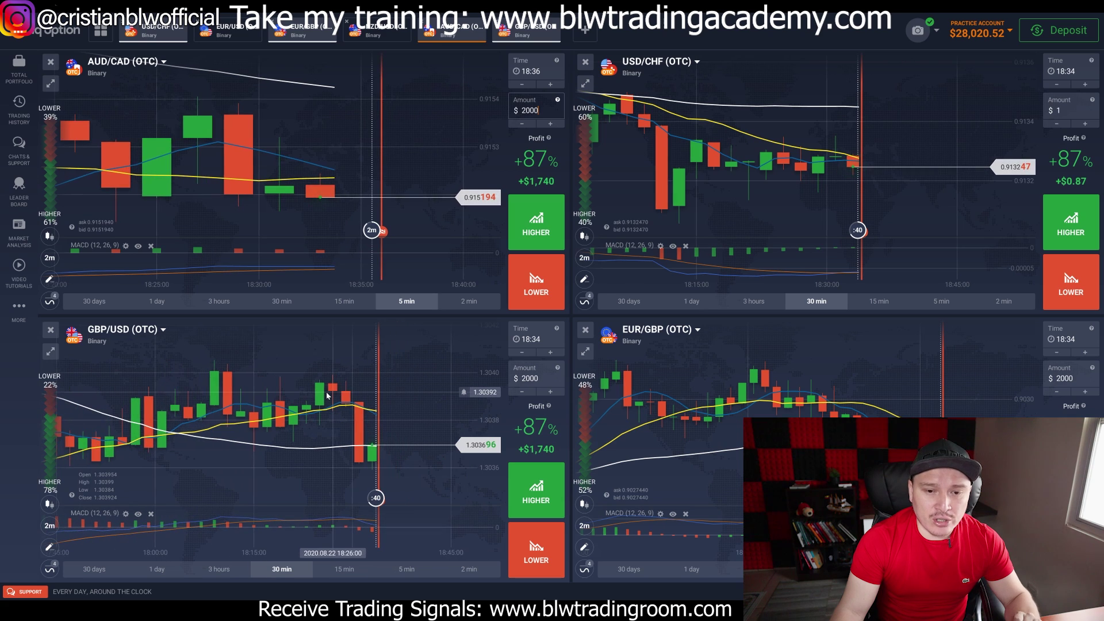
scroll(701, 385, "down", 5)
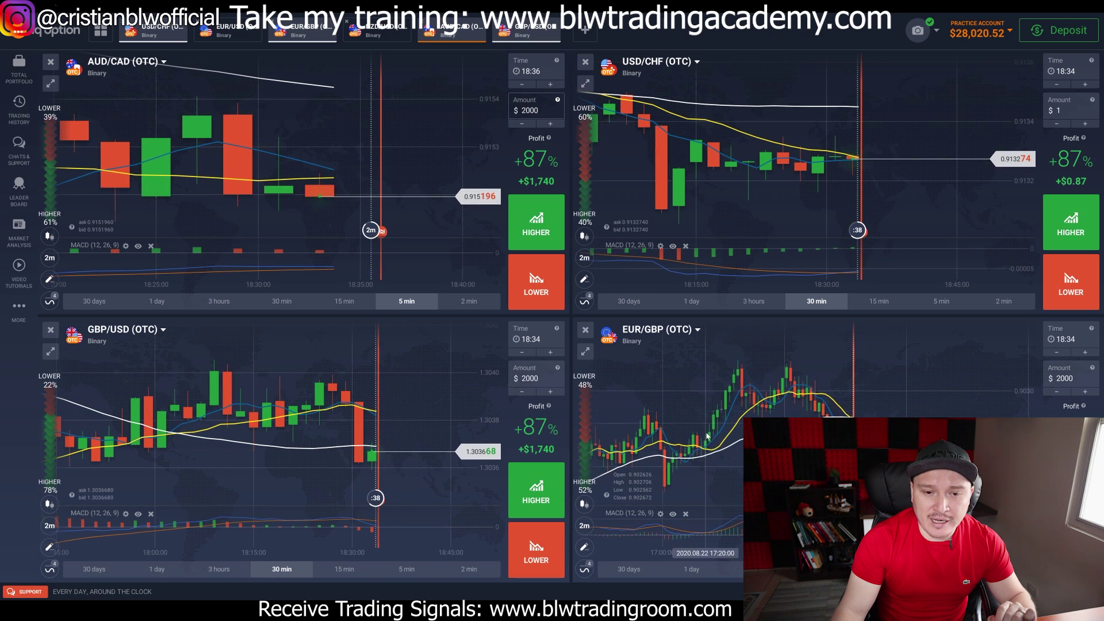
left_click_drag(741, 481, 867, 481)
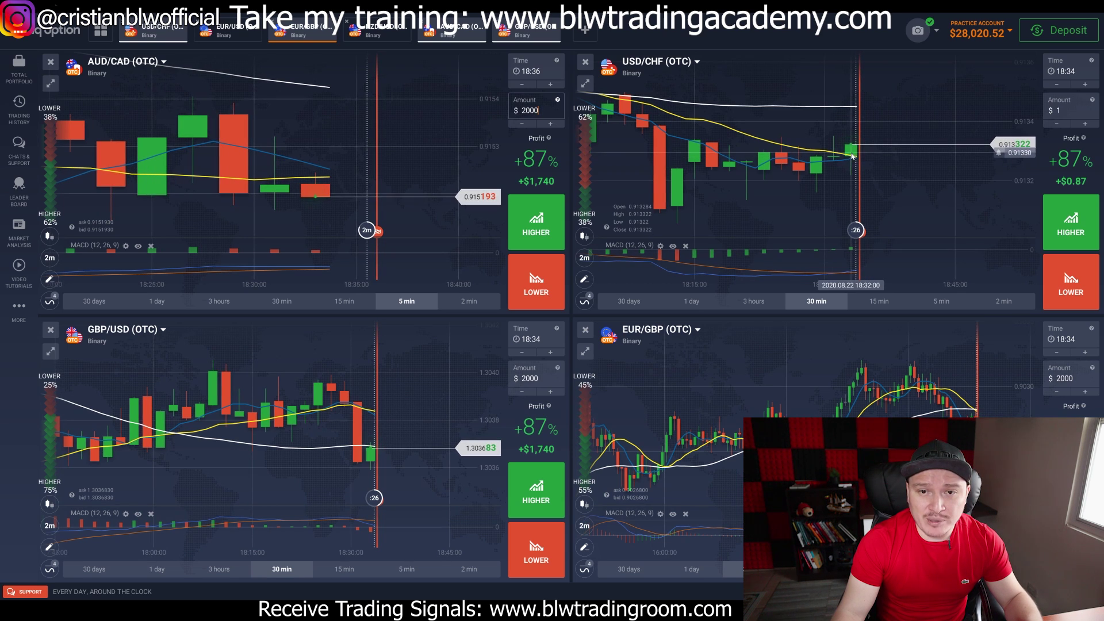
left_click(941, 300)
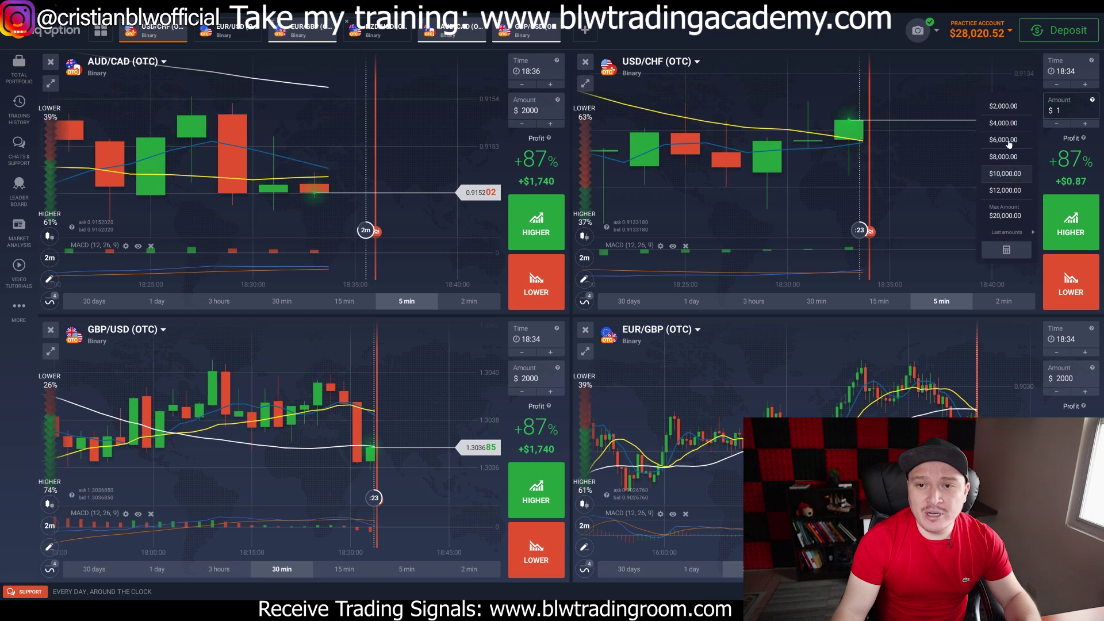
left_click(1003, 105)
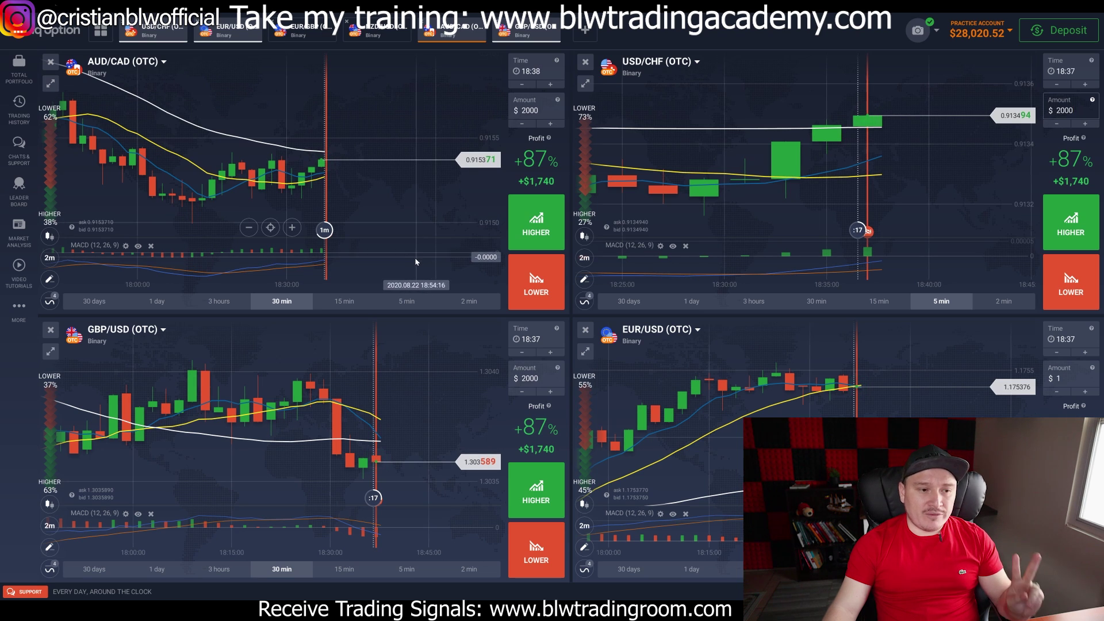
Examine the AUD/CAD, USD/CHF and EUR/USD (OTC) charts for their longer trends and latest candles
scroll(362, 188, "down", 2)
left_click_drag(151, 189, 265, 181)
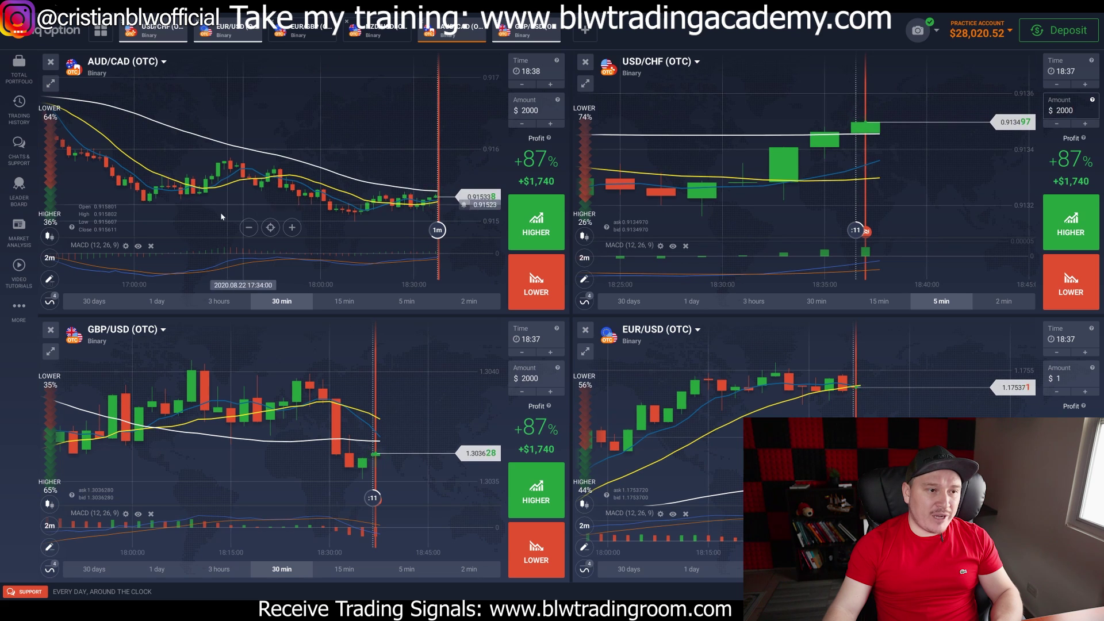
scroll(270, 213, "up", 4)
scroll(347, 213, "up", 3)
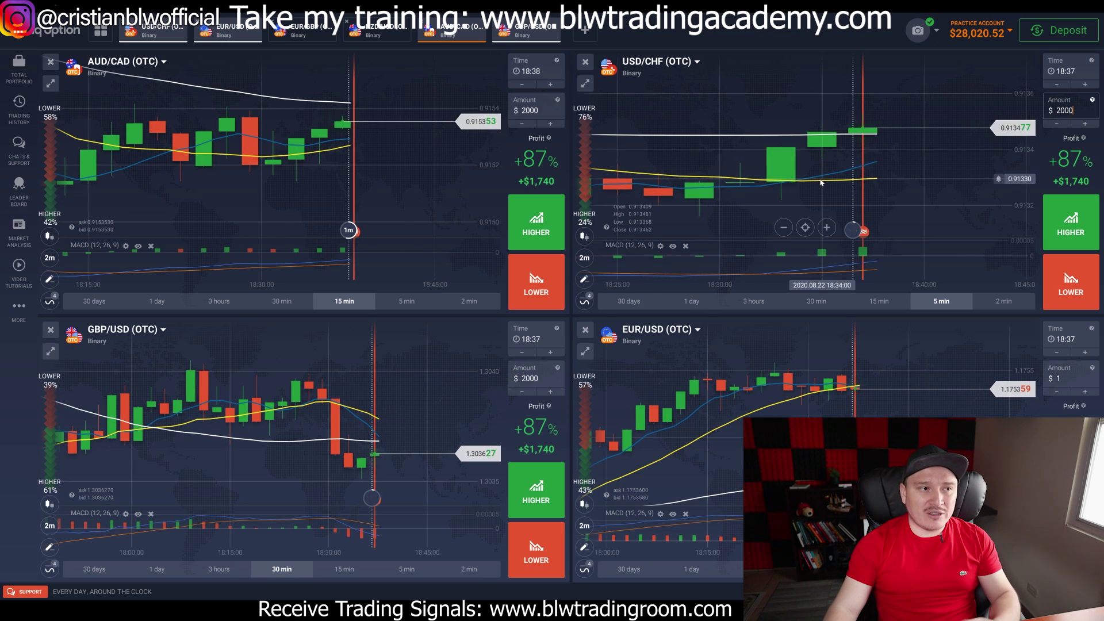
scroll(773, 176, "down", 4)
scroll(774, 175, "down", 4)
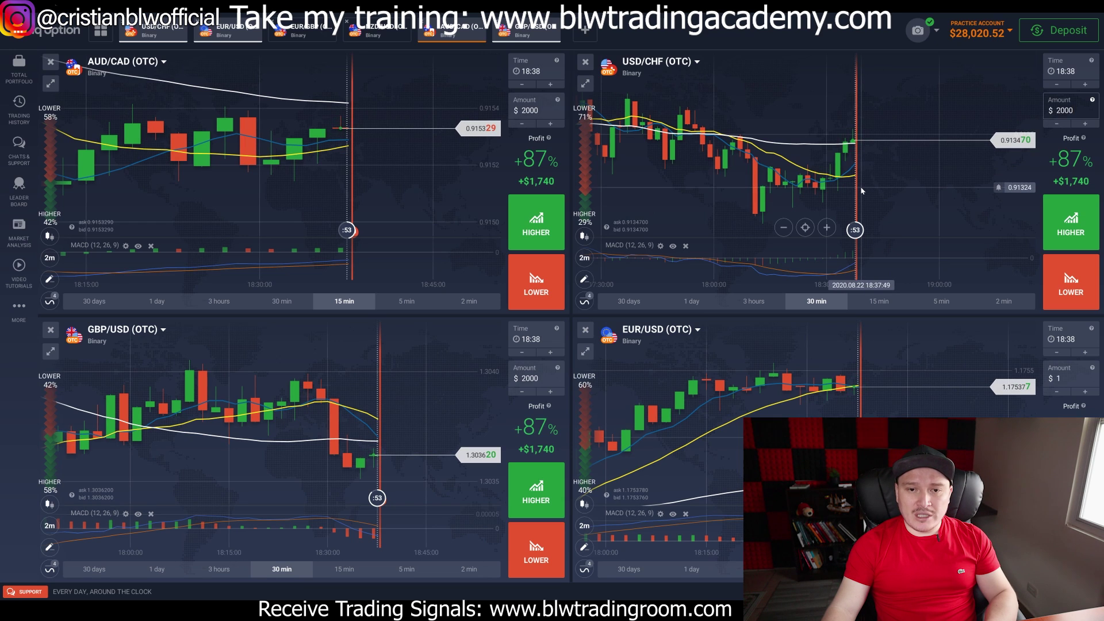
scroll(862, 195, "down", 2)
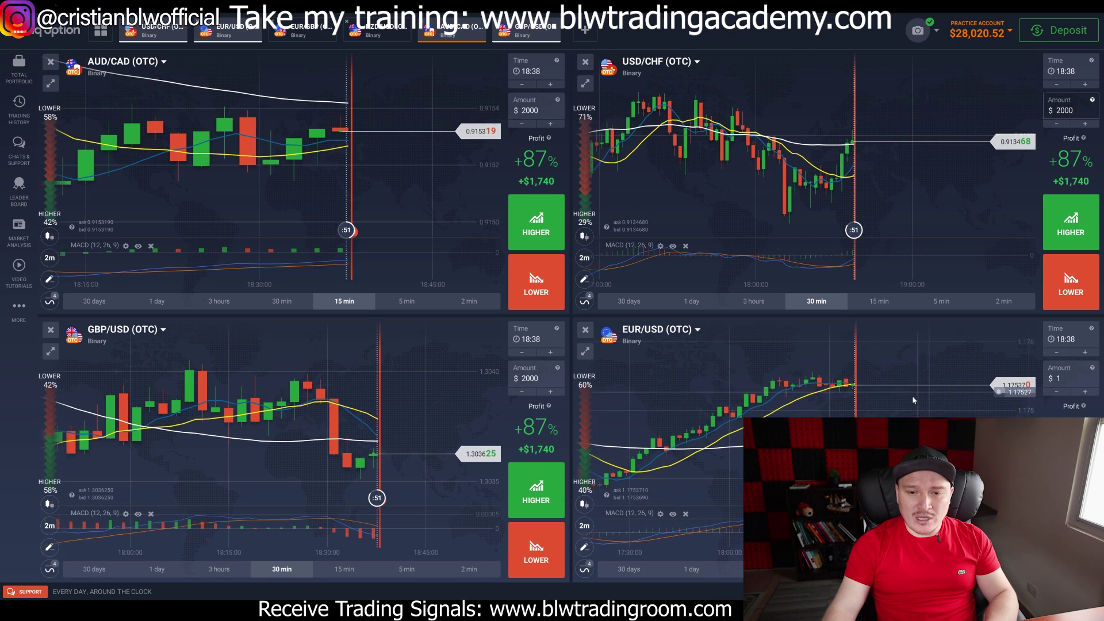
scroll(863, 402, "up", 3)
scroll(848, 414, "down", 3)
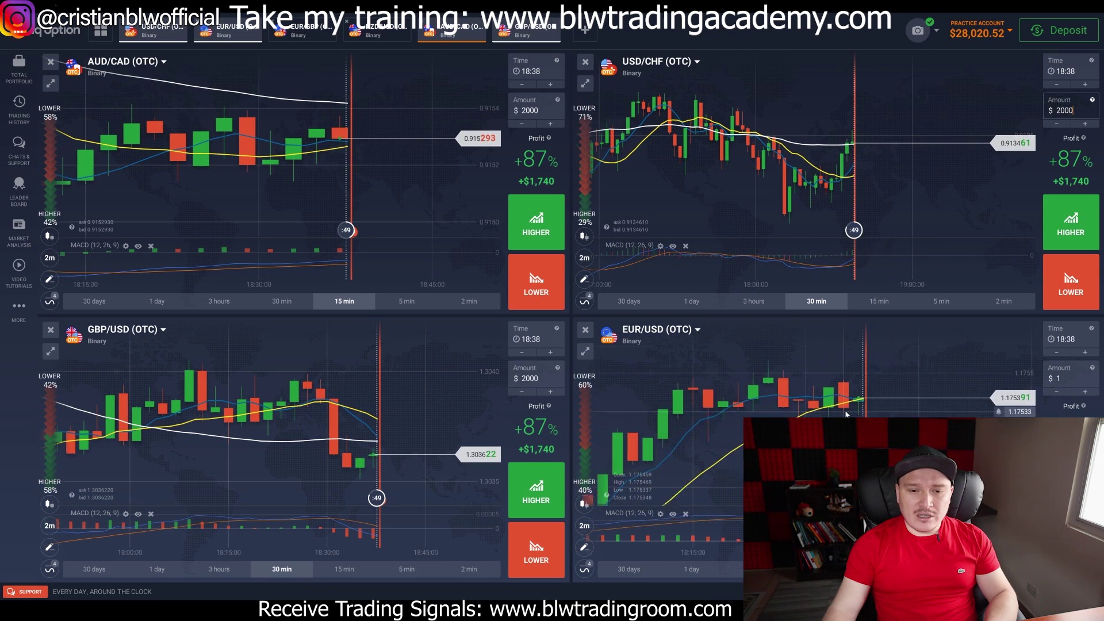
scroll(848, 414, "up", 3)
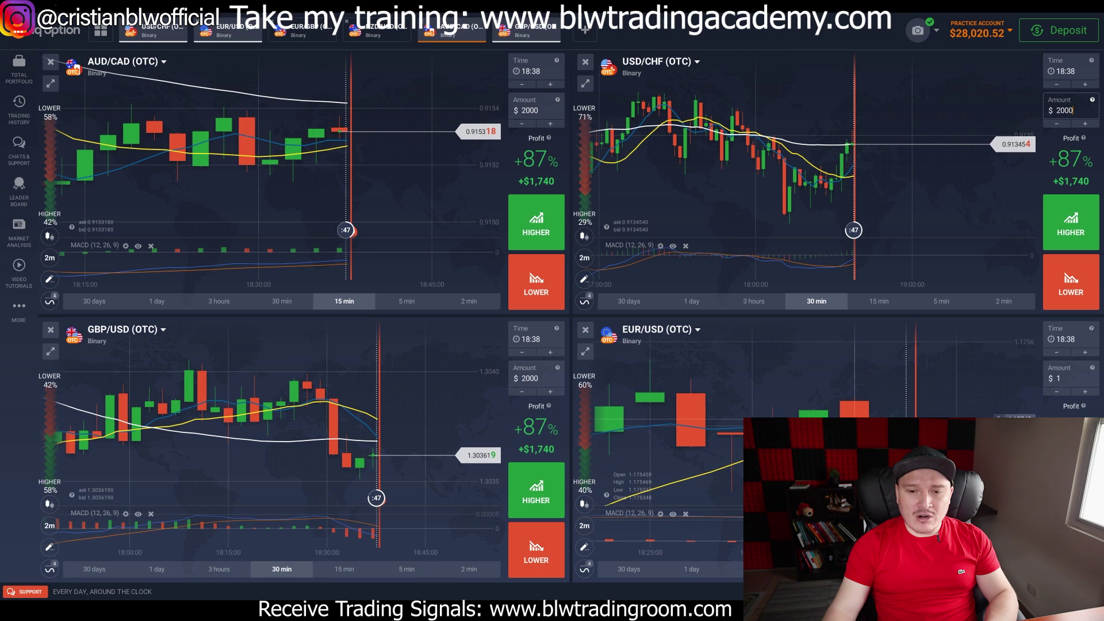
scroll(847, 402, "down", 3)
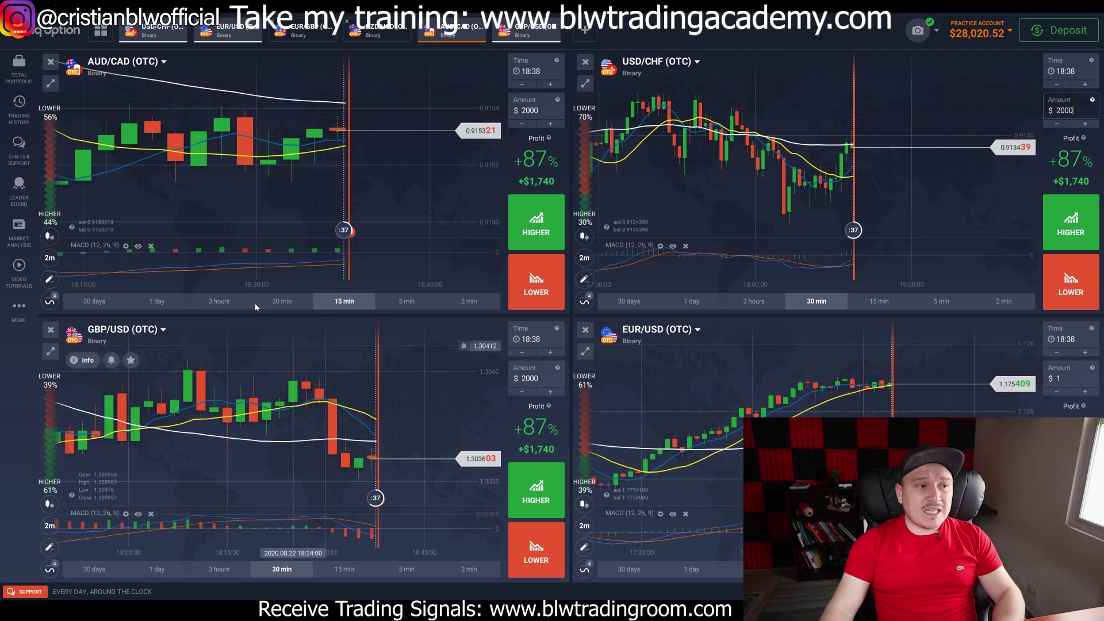
Review the details of the 18:26 and 18:24 GBP/USD (OTC) positions in the trading history, and close the history and position details
left_click(19, 110)
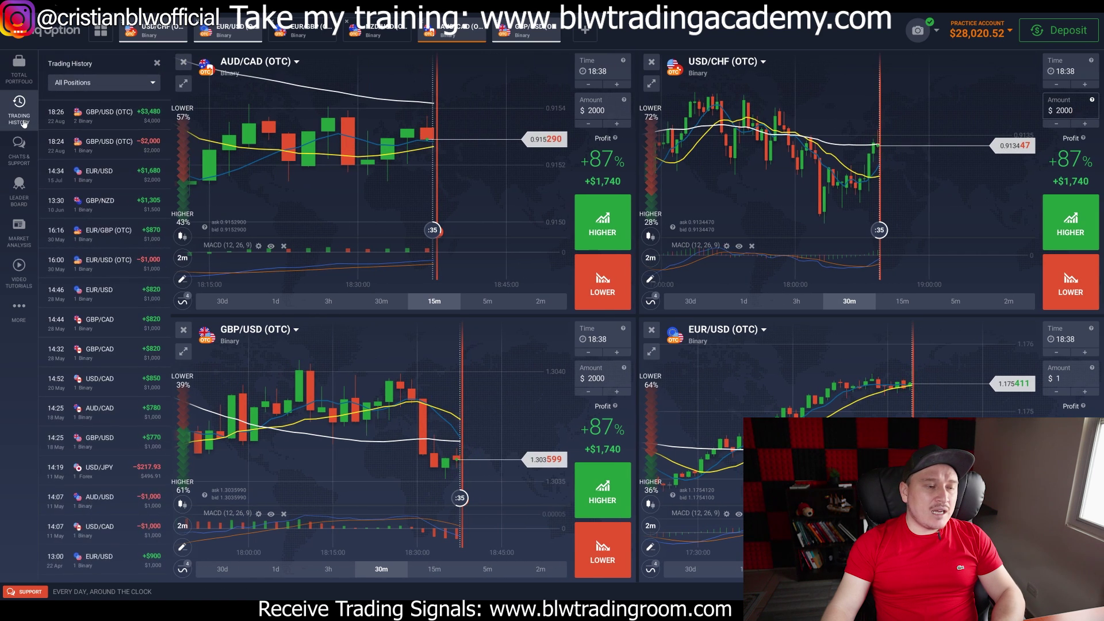
mouse_move(127, 124)
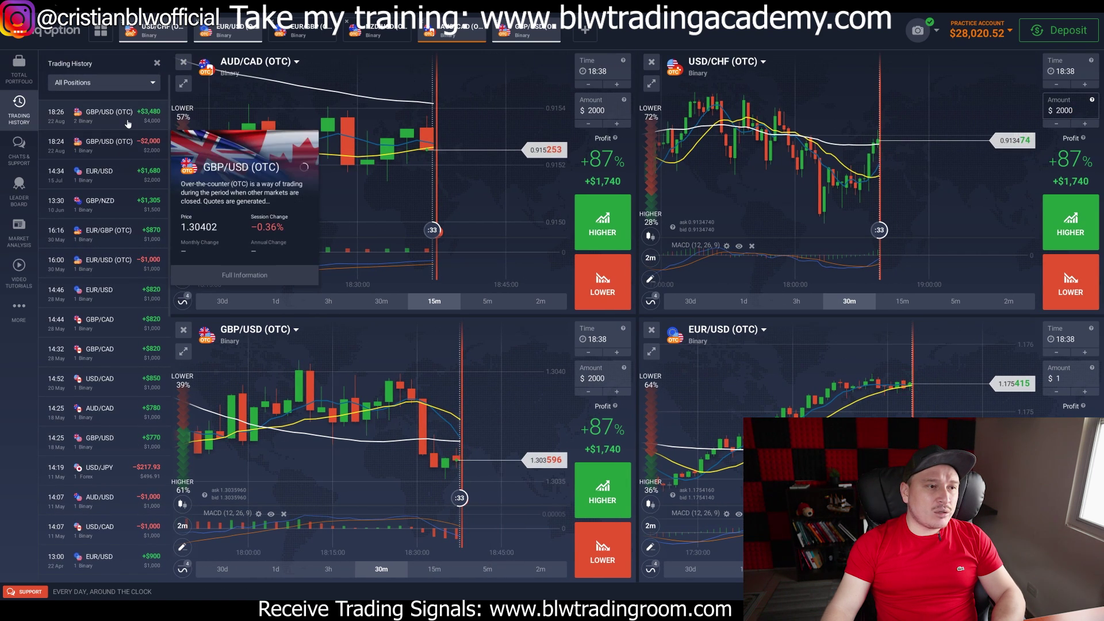
left_click(112, 125)
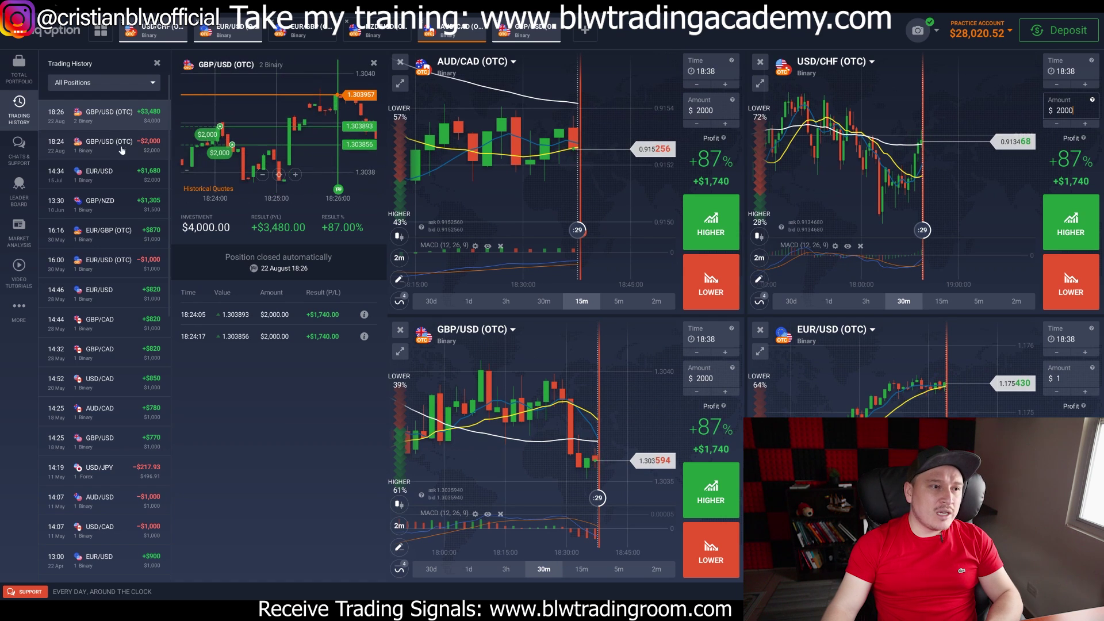
left_click(121, 145)
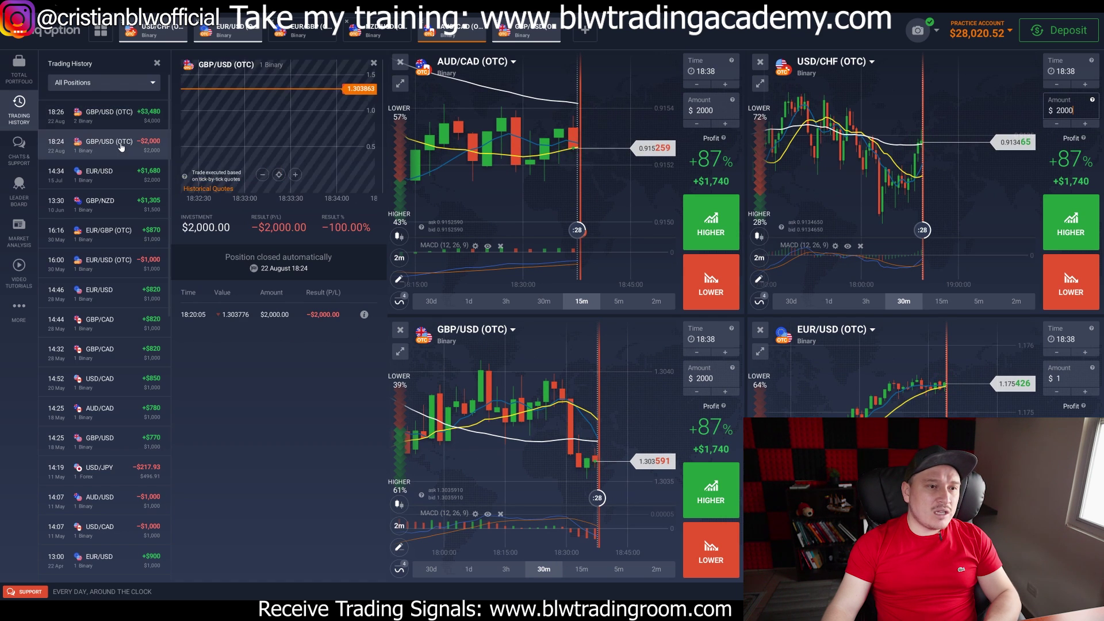
left_click(157, 64)
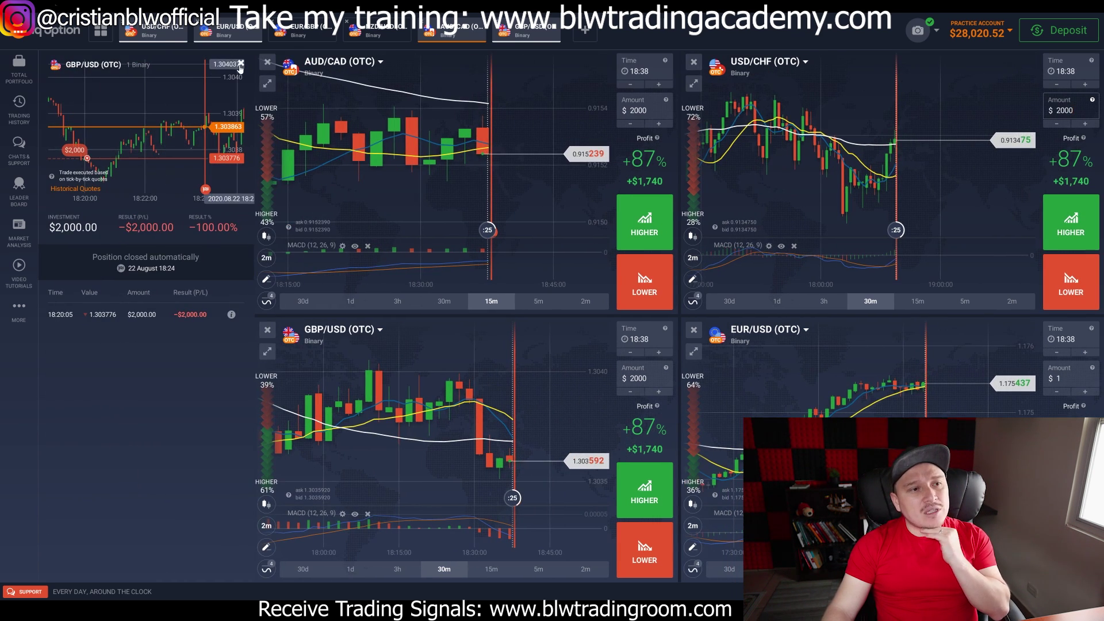
left_click(240, 68)
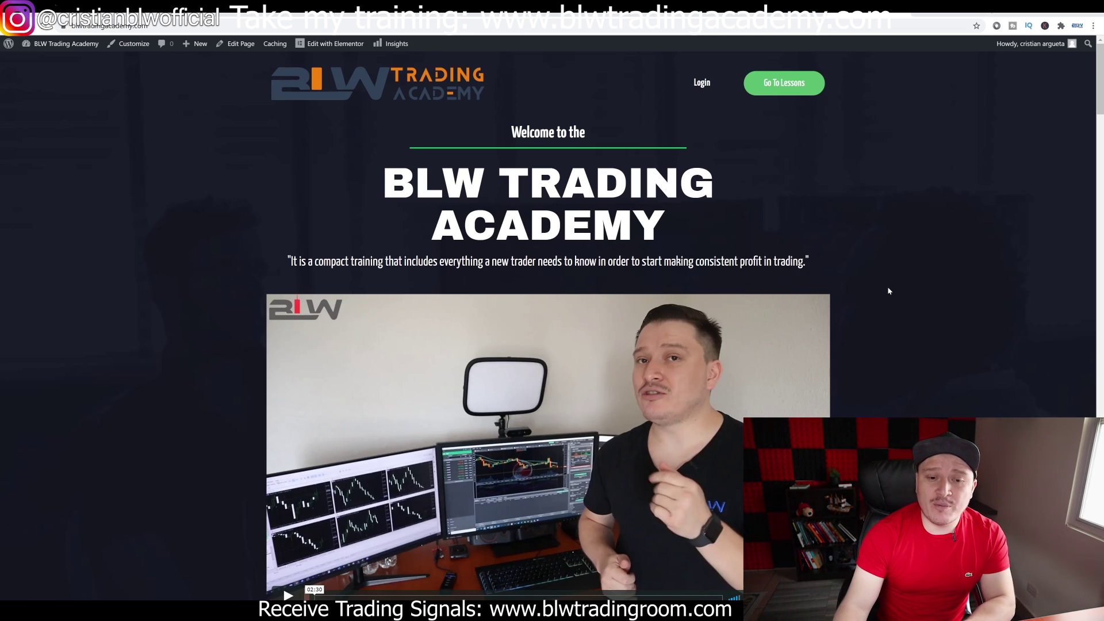
Look over the BLW Trading Academy page and open the "2 Minute Strategy For Binary Options" lesson from the technical and strategy training
scroll(887, 286, "down", 10)
scroll(888, 276, "up", 12)
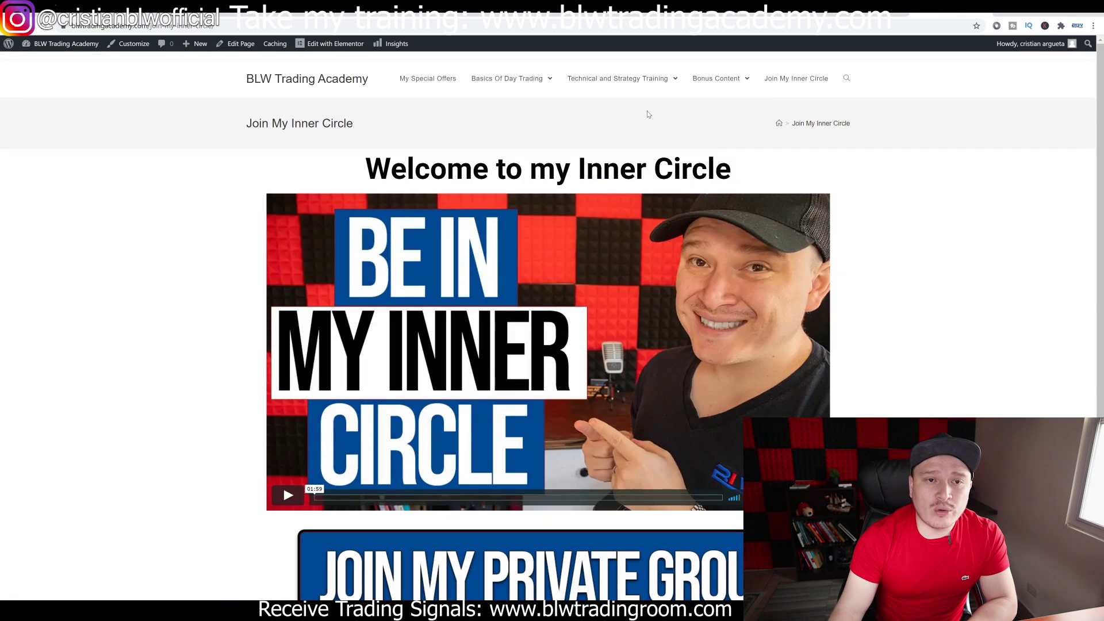
mouse_move(627, 80)
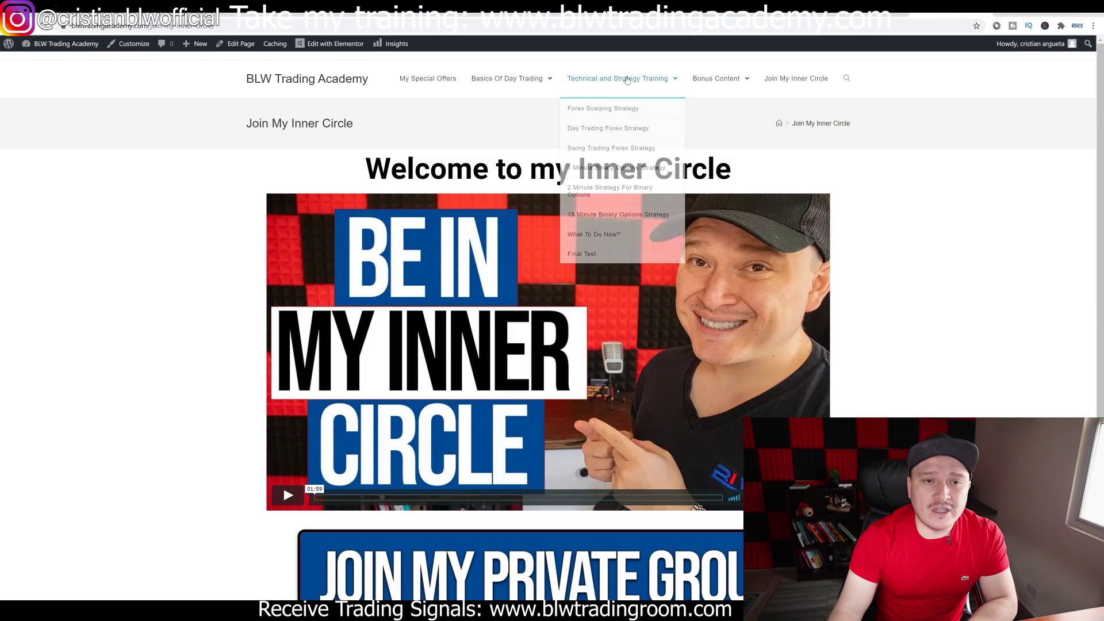
left_click(589, 193)
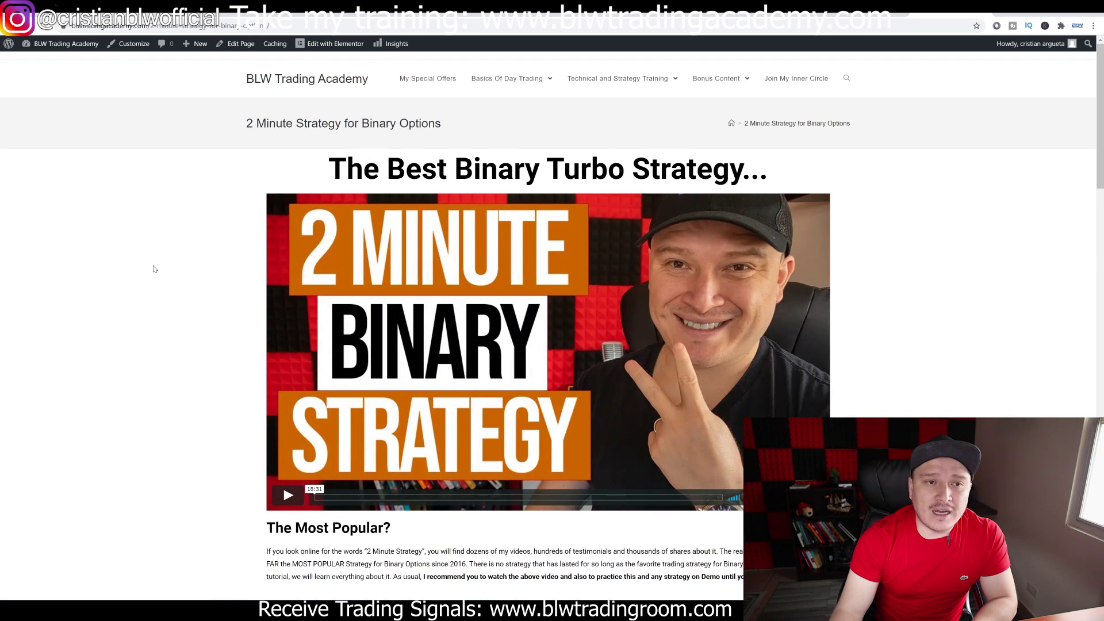
Look through the bonus content and the 2 Minute Strategy lesson page down to its quiz and comments
mouse_move(739, 82)
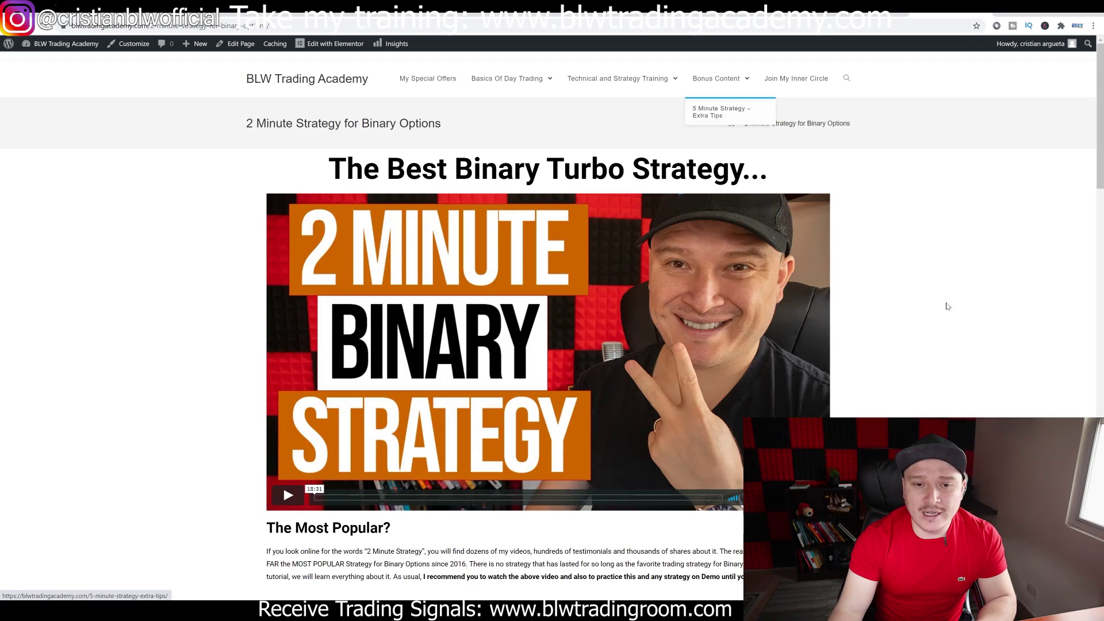
scroll(949, 308, "down", 15)
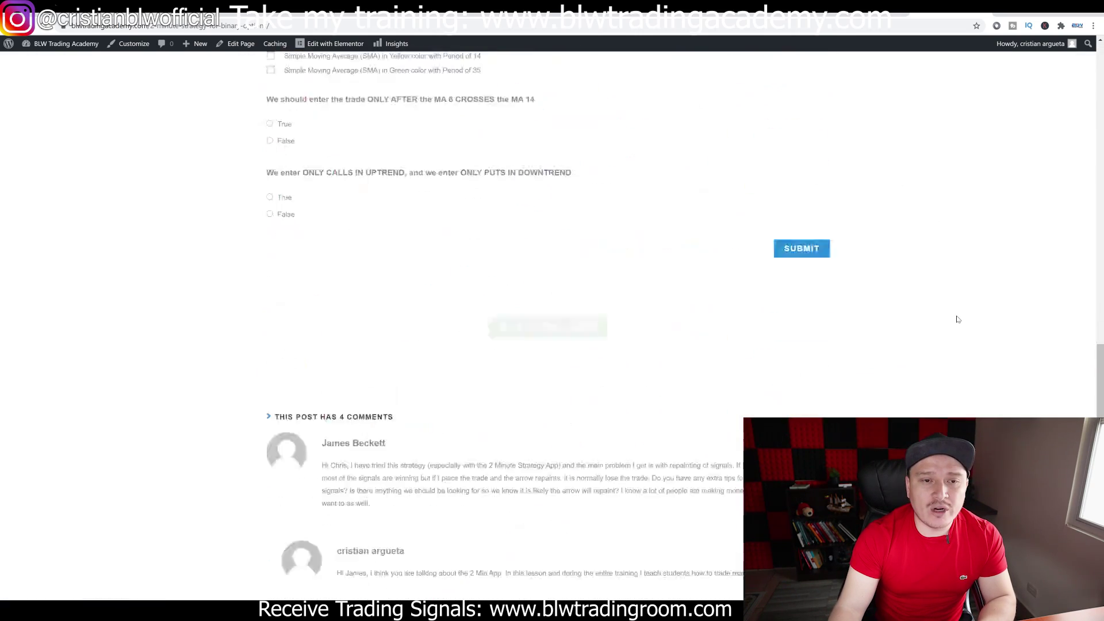
scroll(957, 319, "up", 15)
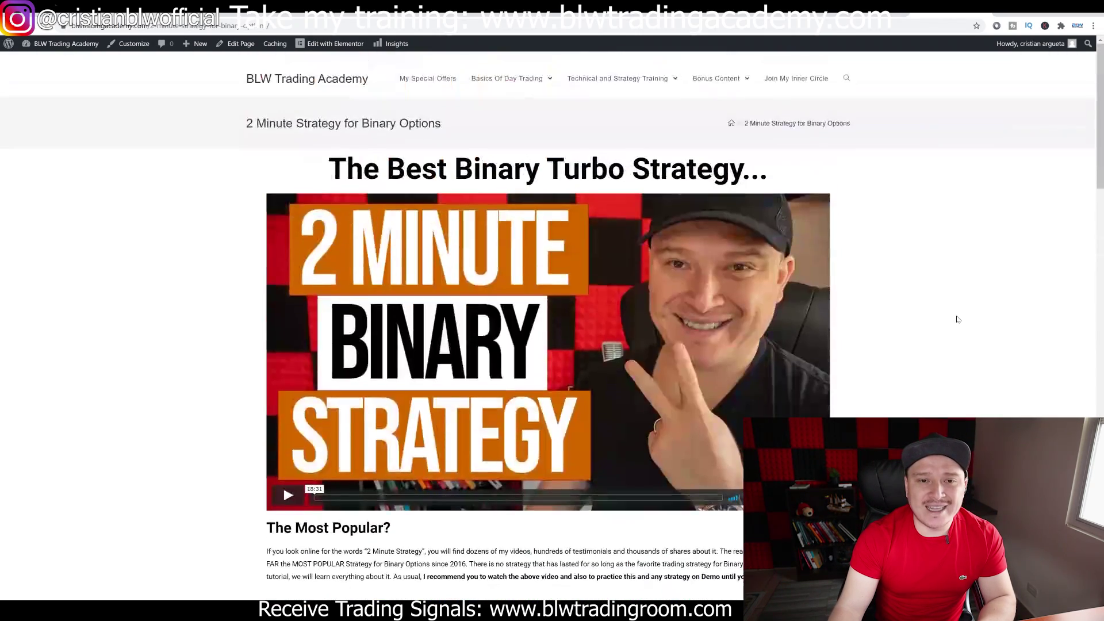